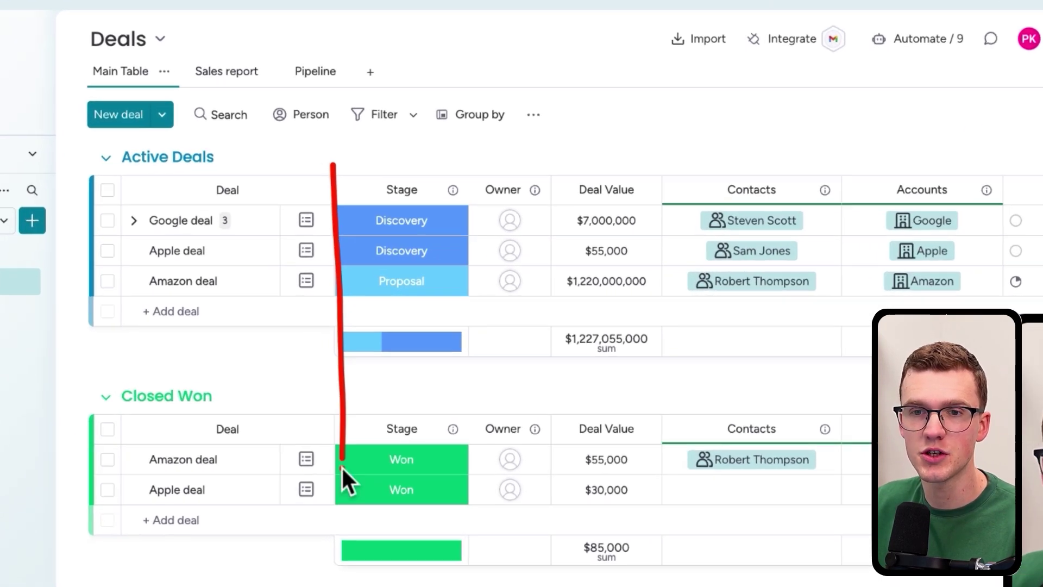
Check the stage options available for the Google deal in the Main Table.
mouse_move(342, 467)
left_mouse_down()
mouse_move(452, 557)
mouse_move(470, 268)
mouse_move(448, 160)
mouse_move(333, 157)
left_mouse_up()
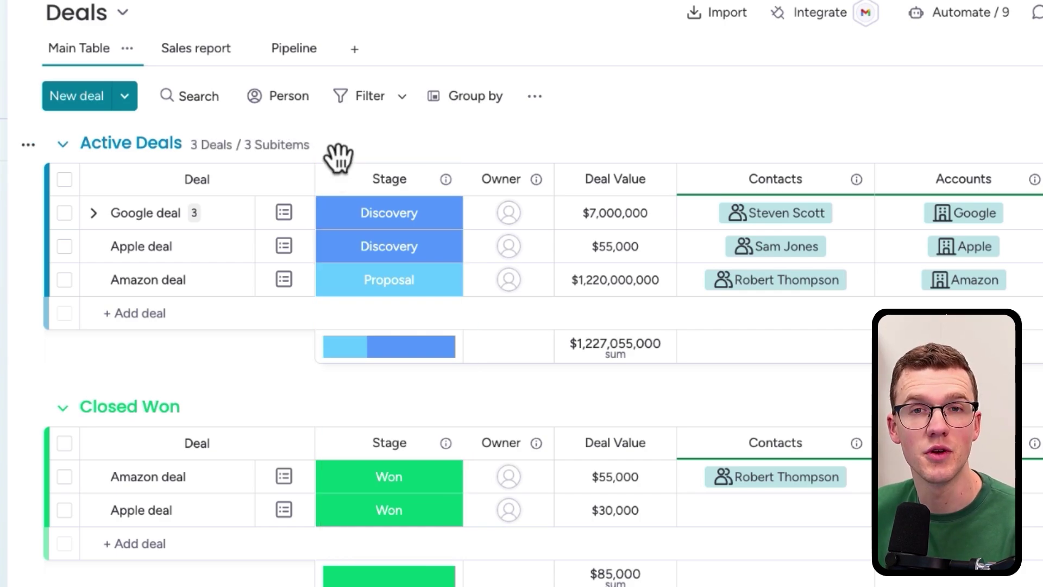
left_click(370, 216)
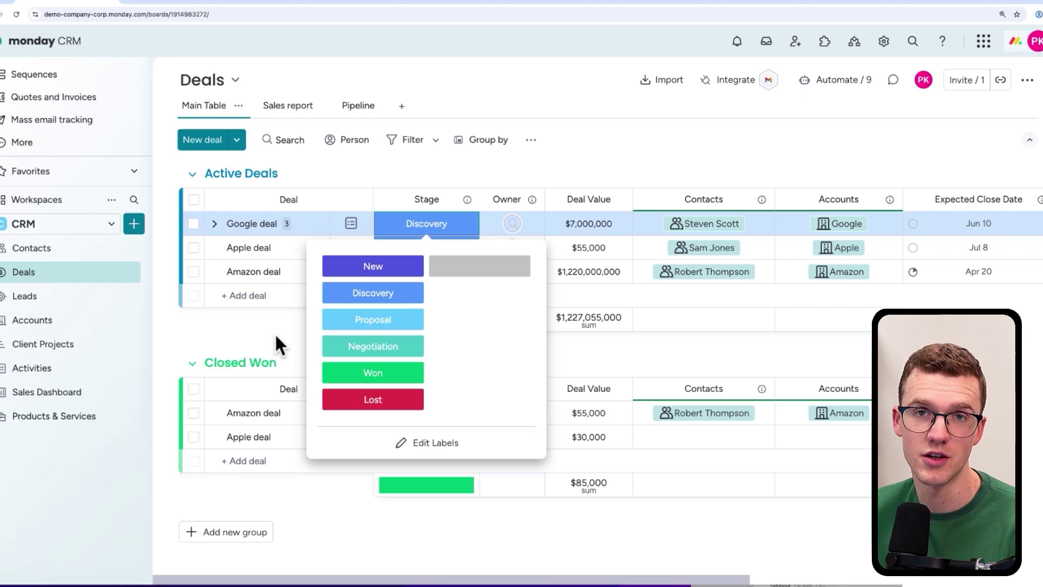
left_click(276, 336)
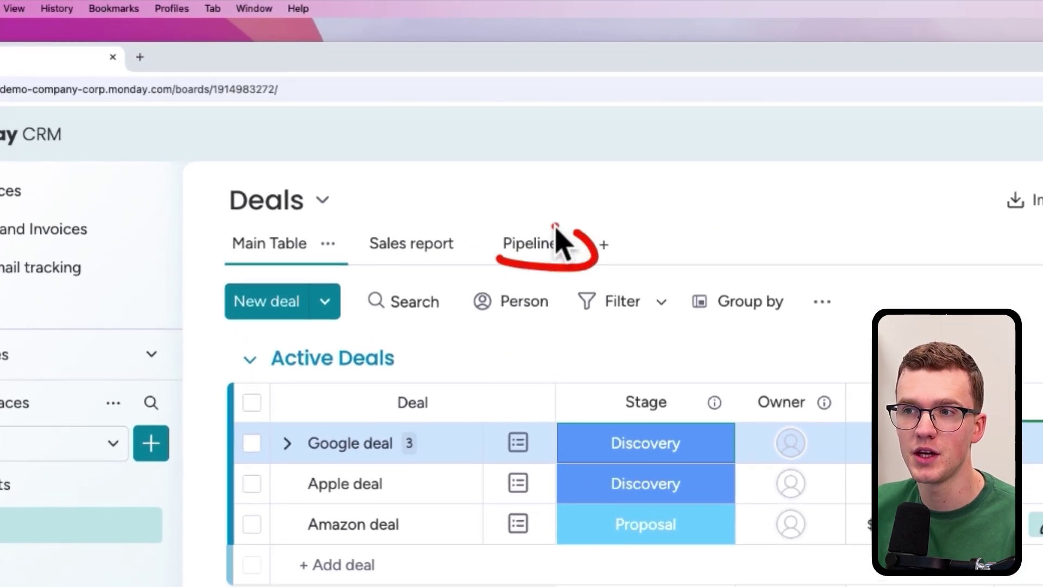
Open the Deals board's Pipeline view and look across its stage columns.
left_click(539, 251)
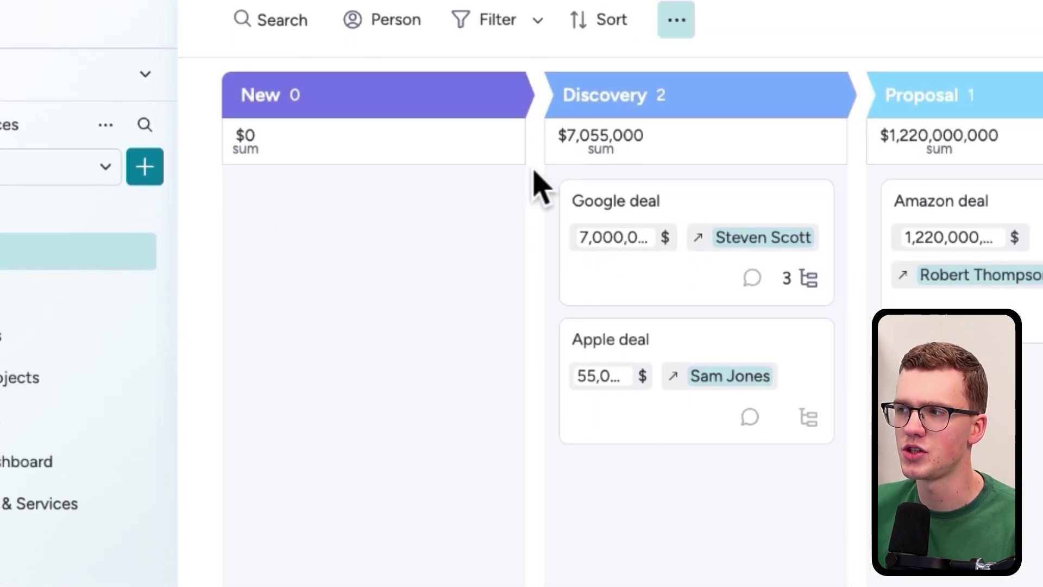
scroll(536, 186, "right", 1)
scroll(538, 176, "left", 2)
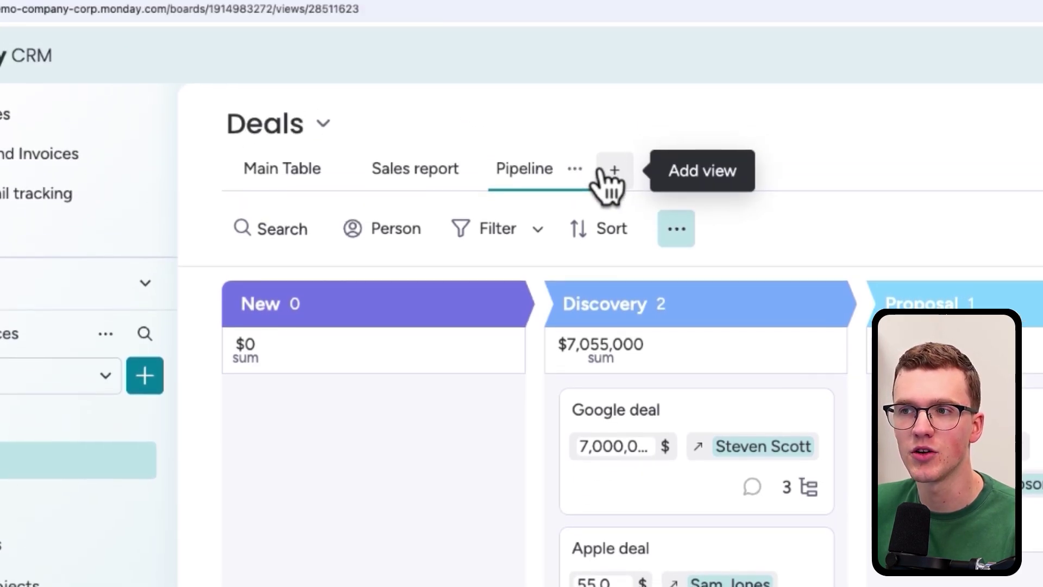
Add a Kanban view to the Deals board and choose Stage as its Kanban column in the settings.
left_click(615, 200)
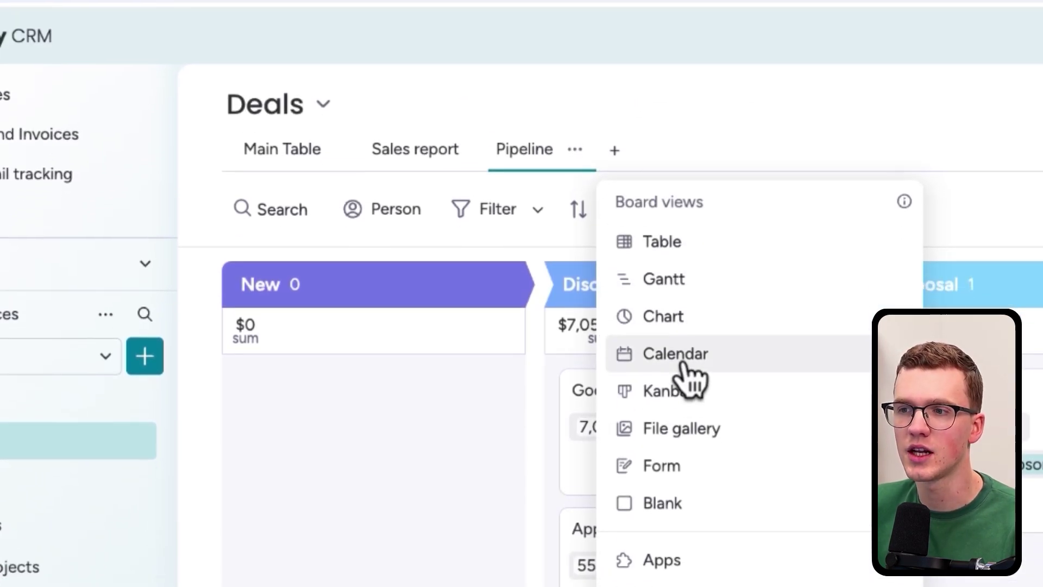
left_click(681, 439)
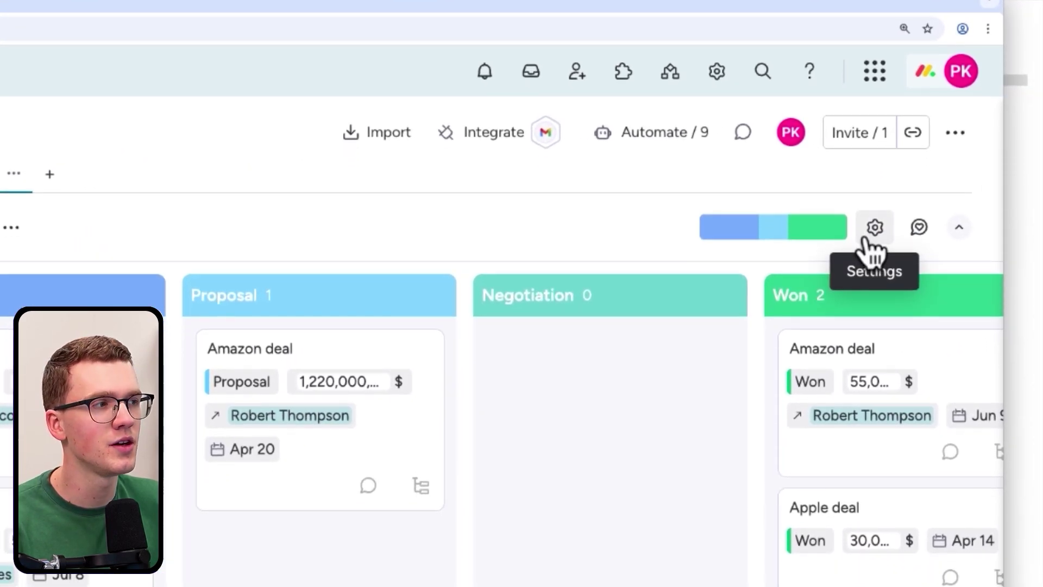
left_click(871, 245)
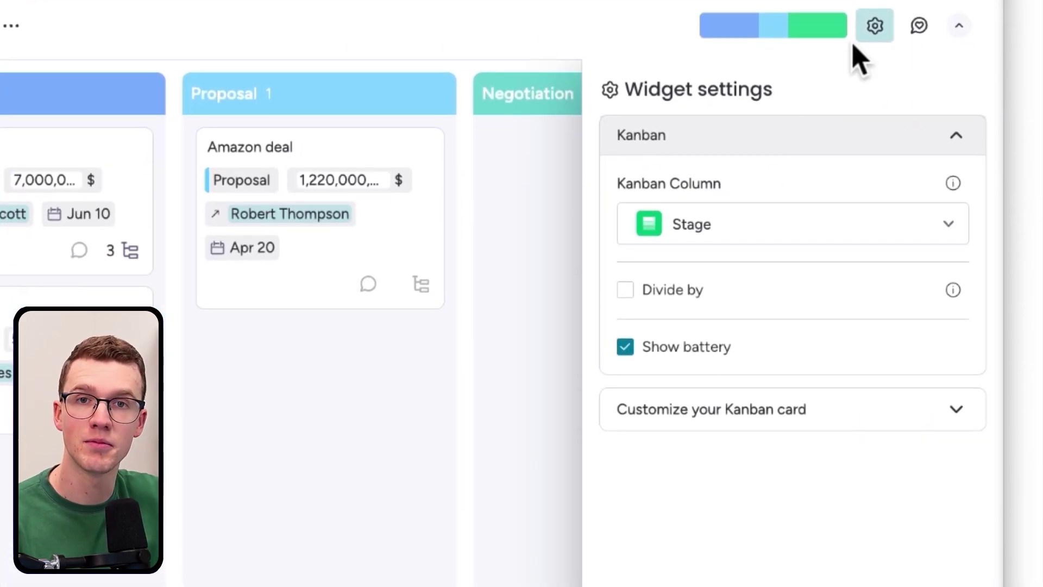
left_click(719, 239)
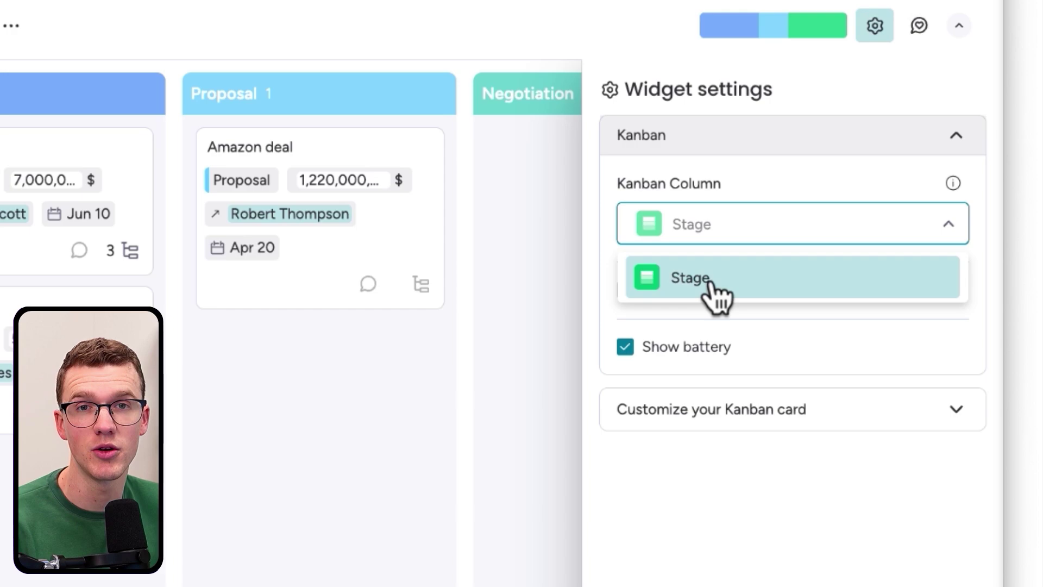
left_click(709, 278)
Try dividing the Kanban by Group, collapse and expand the Active Deals group, and remove the division.
left_click(658, 292)
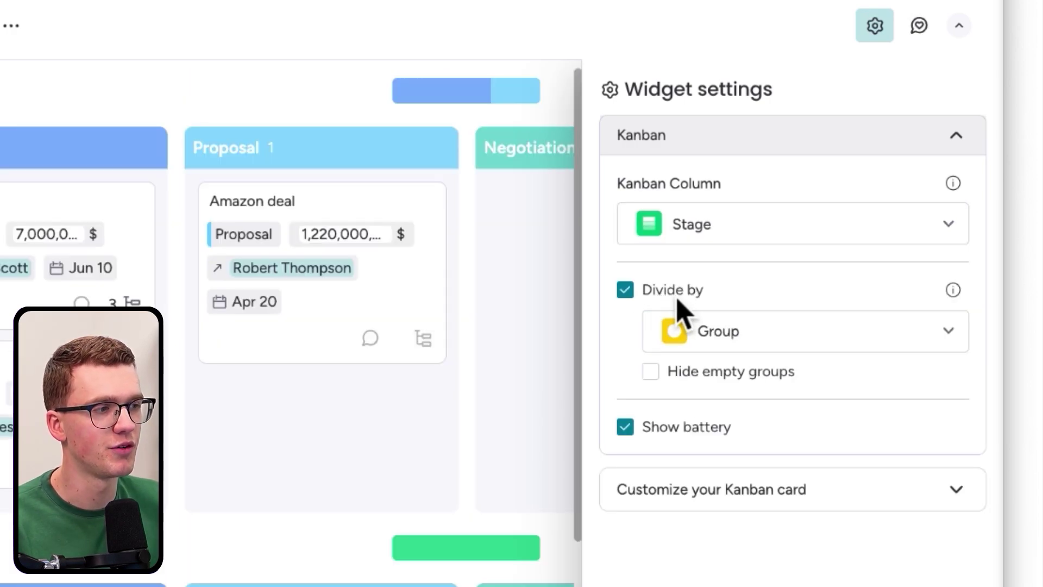
left_click(63, 182)
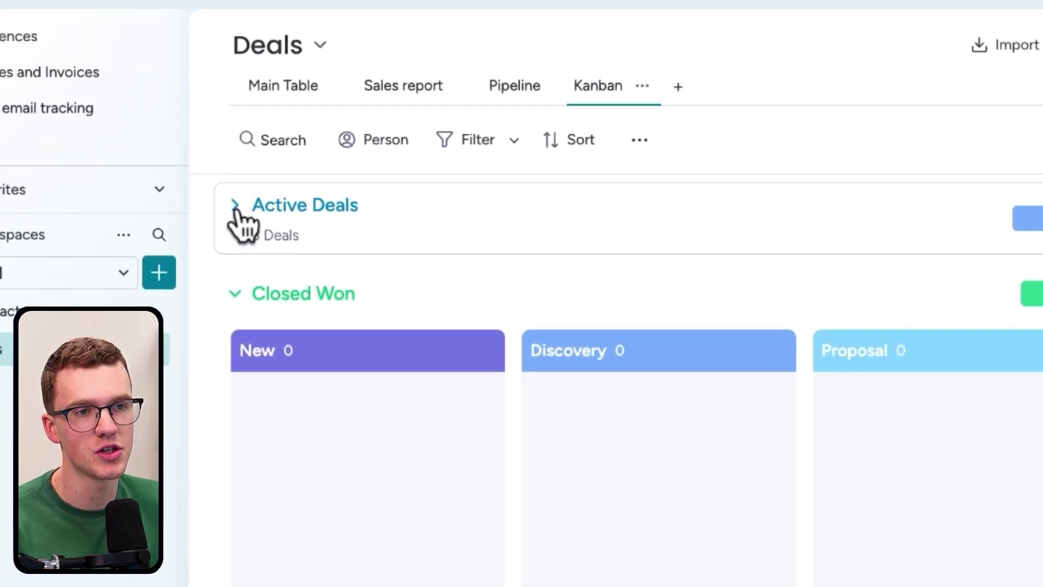
left_click(232, 207)
left_click(236, 208)
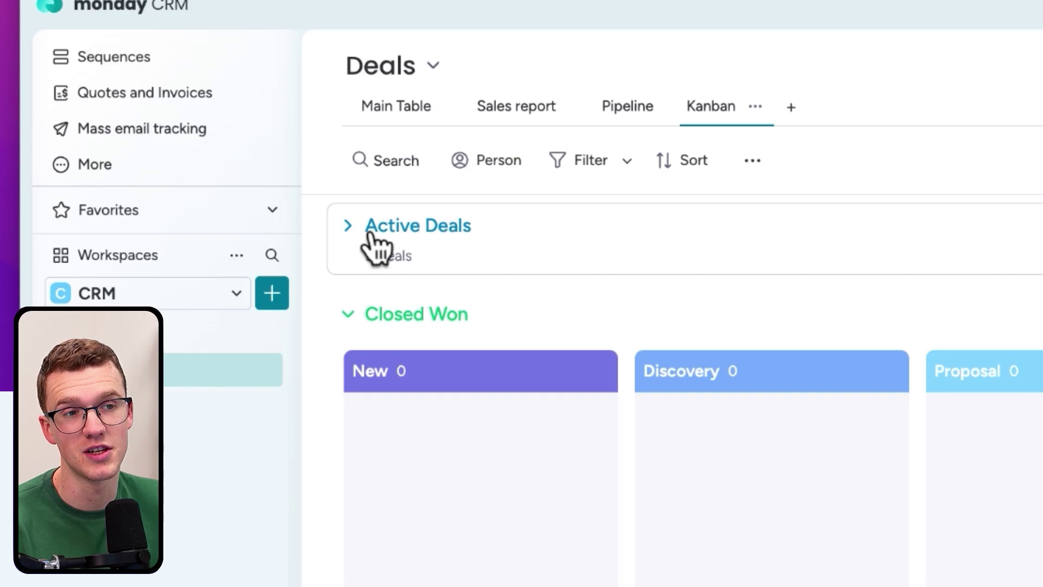
mouse_move(343, 202)
left_mouse_down()
mouse_move(533, 279)
mouse_move(298, 438)
left_mouse_up()
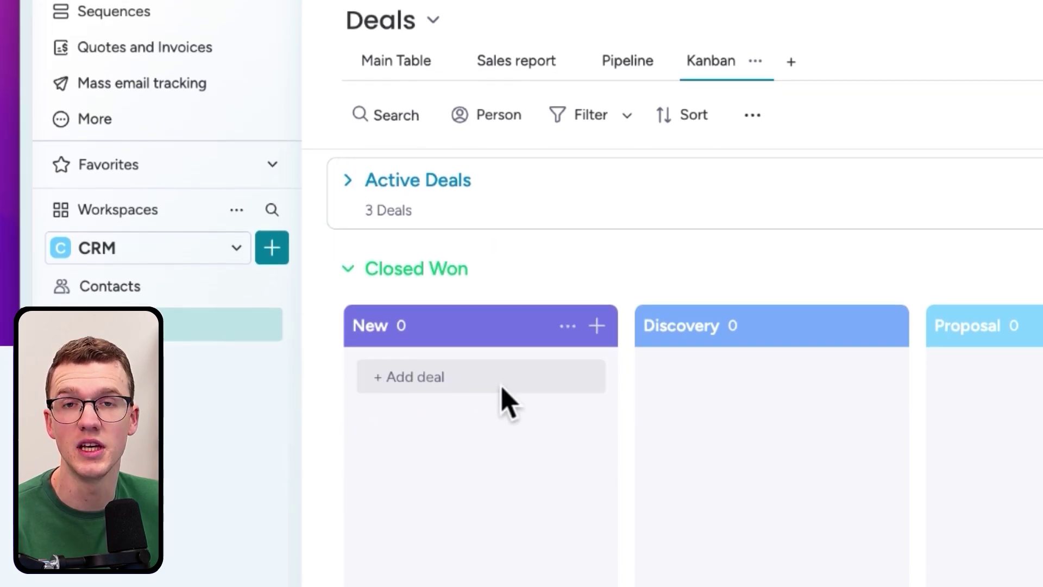
left_click(352, 156)
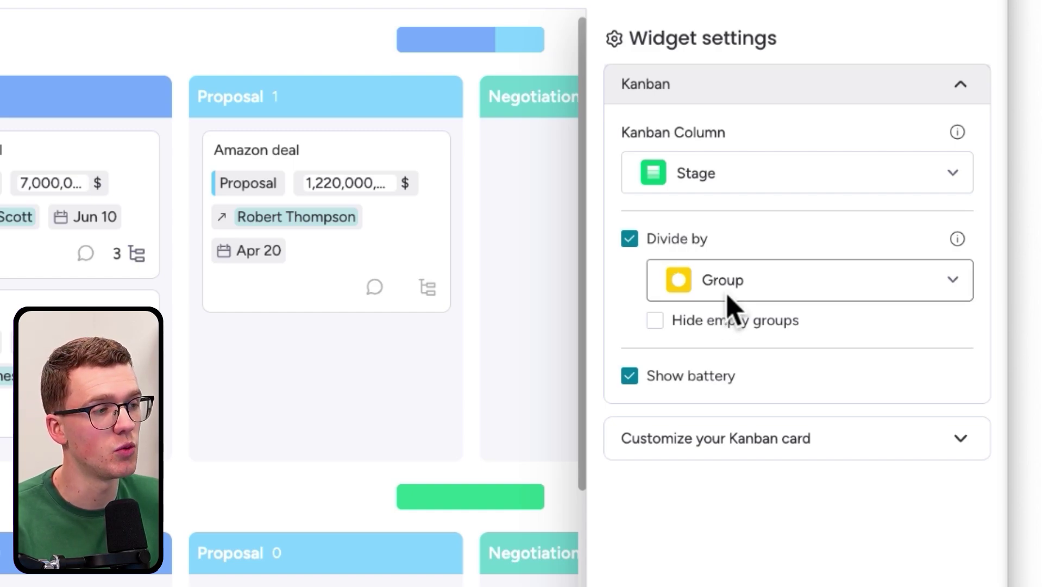
left_click(727, 293)
left_click(674, 296)
left_click(664, 241)
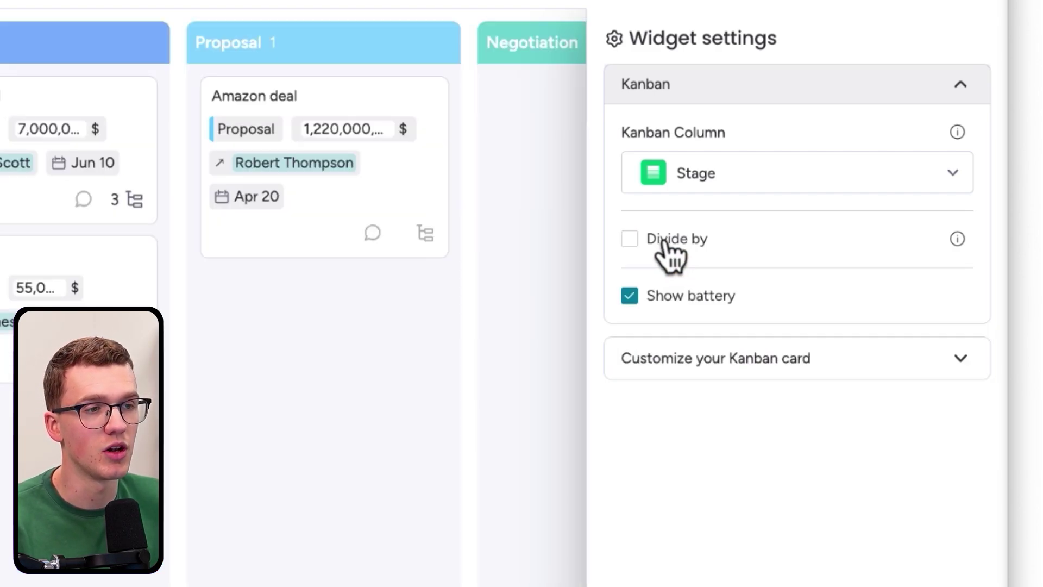
Try hiding the Kanban's battery bar and turn it back on.
left_click_drag(631, 329, 675, 343)
mouse_move(698, 171)
left_mouse_down()
mouse_move(843, 127)
mouse_move(683, 184)
left_mouse_up()
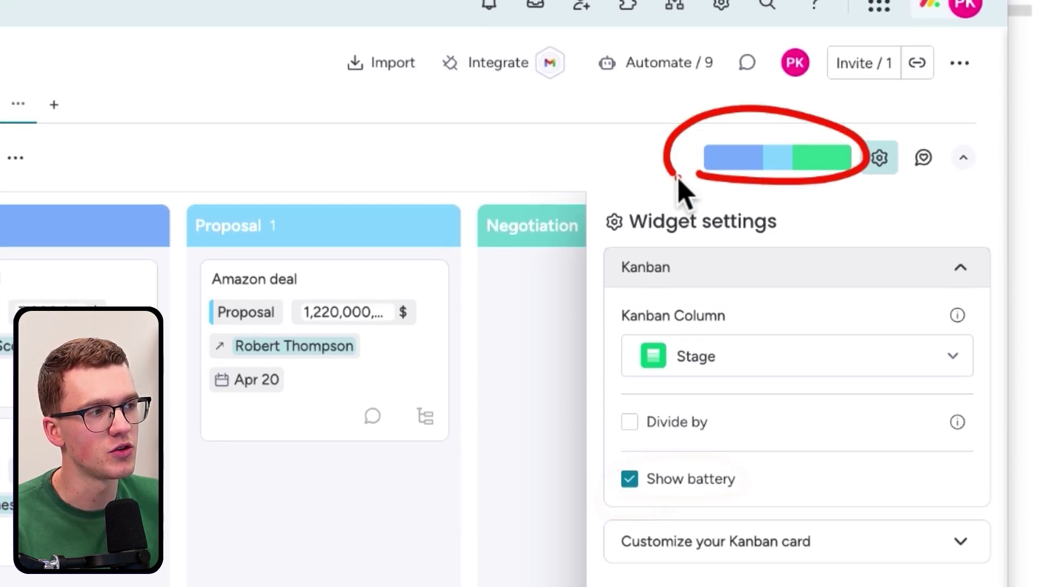
left_click(664, 479)
left_click(664, 480)
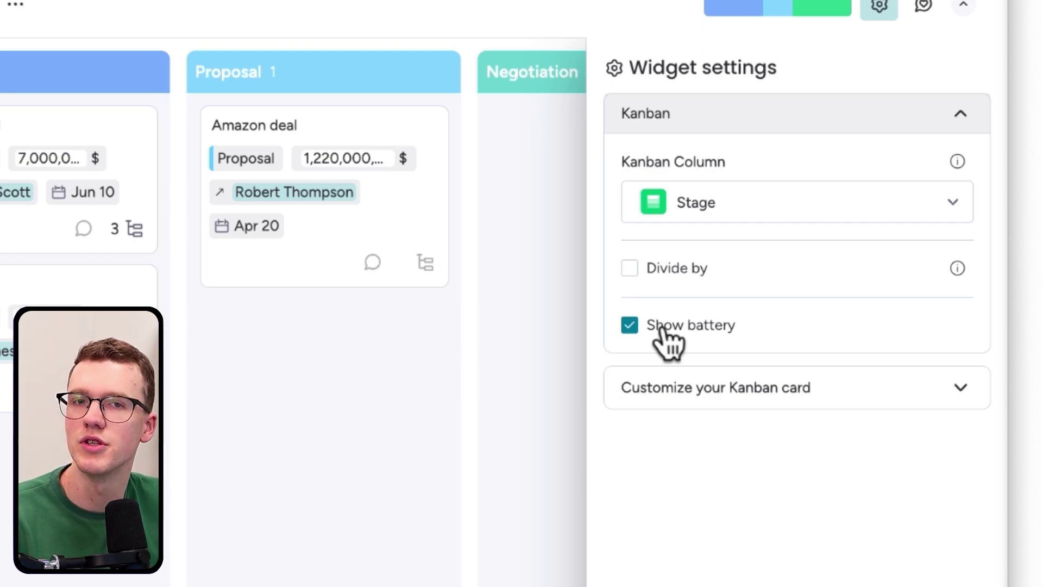
Customize the Kanban deal card by removing Stage, adding Forecast Value at the end and placing Contacts before Deal Value.
left_click(702, 389)
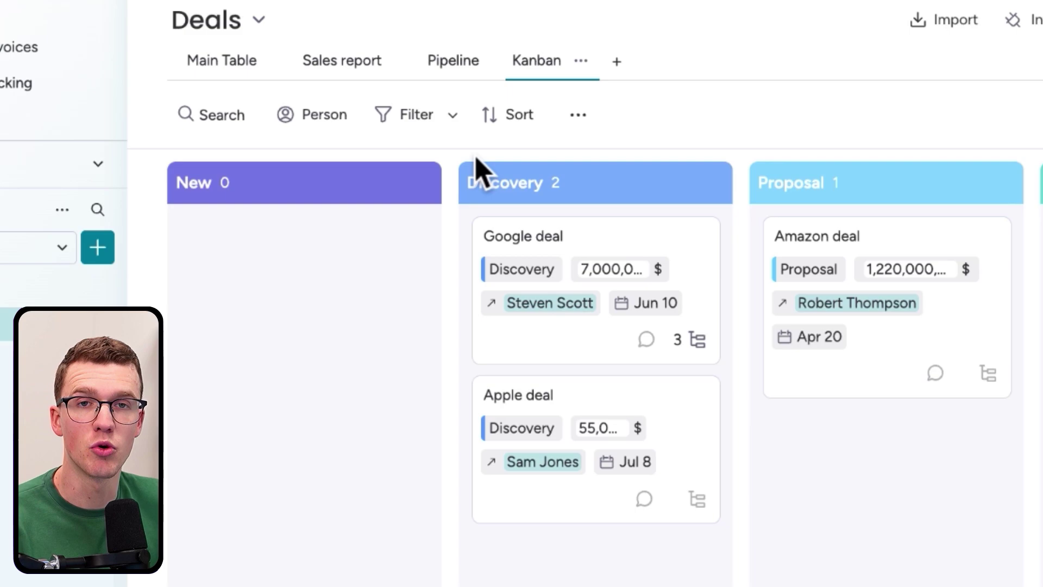
mouse_move(474, 230)
left_mouse_down()
mouse_move(472, 339)
mouse_move(582, 399)
mouse_move(709, 252)
mouse_move(473, 227)
left_mouse_up()
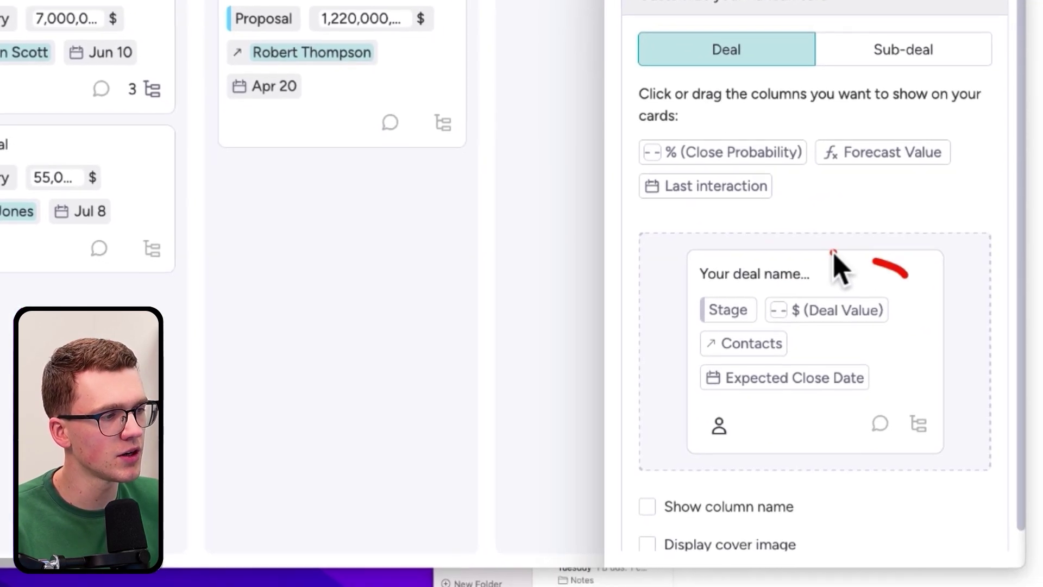
mouse_move(832, 253)
left_mouse_down()
mouse_move(671, 386)
mouse_move(926, 392)
mouse_move(866, 275)
mouse_move(832, 262)
left_mouse_up()
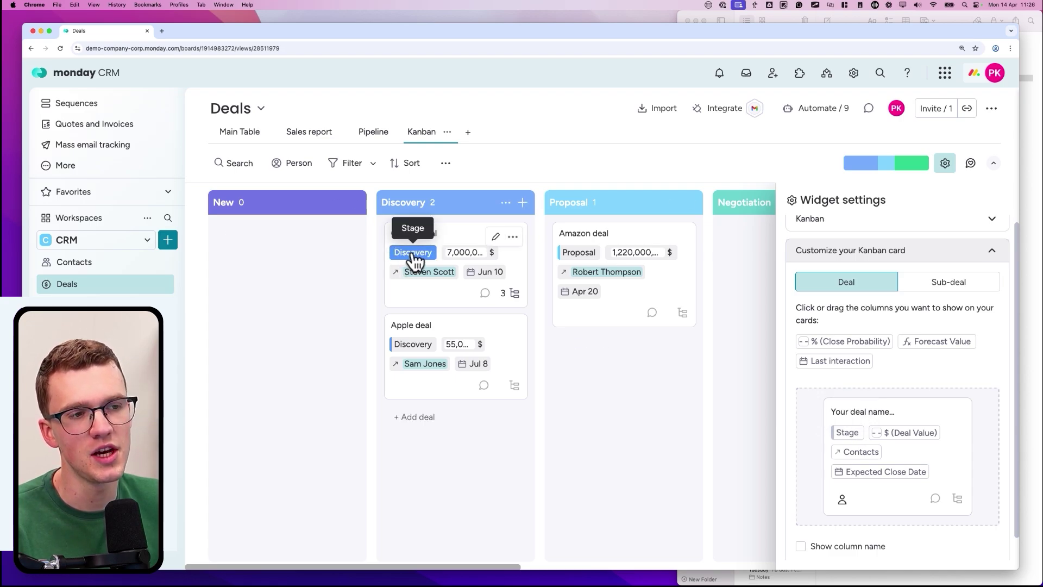
left_click_drag(851, 431, 888, 367)
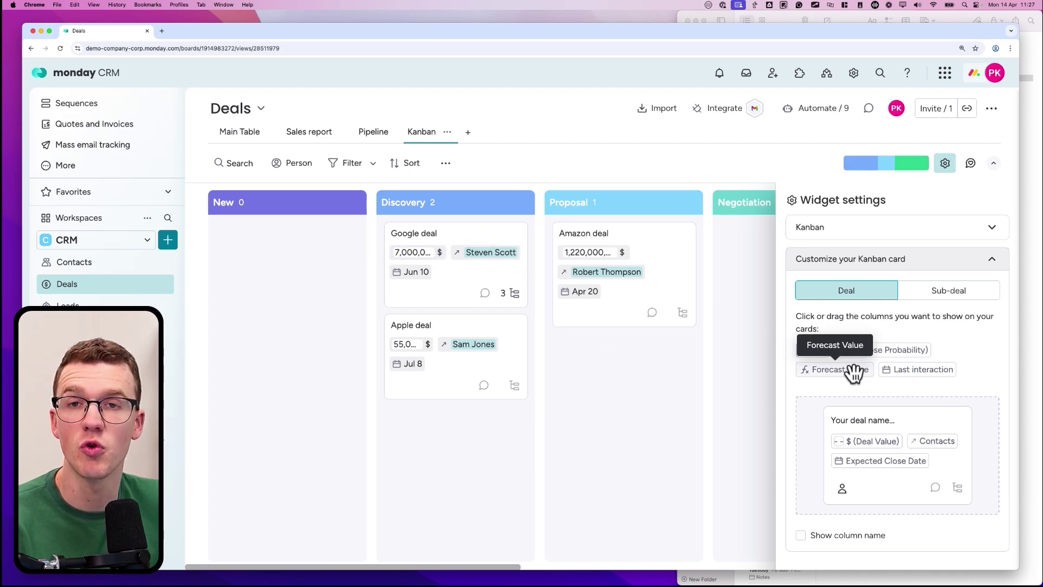
left_click_drag(852, 371, 873, 478)
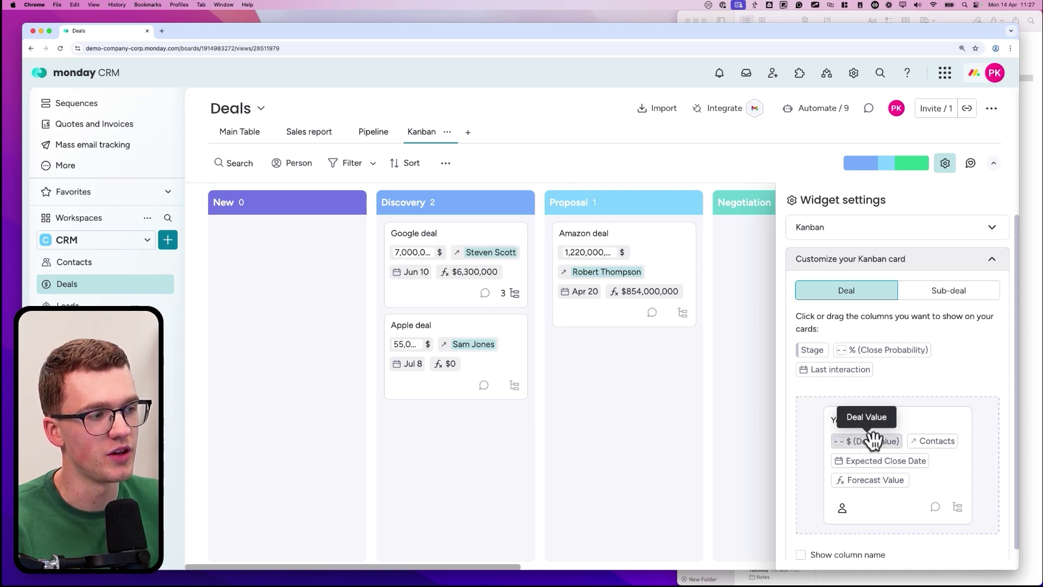
left_click_drag(878, 441, 847, 445)
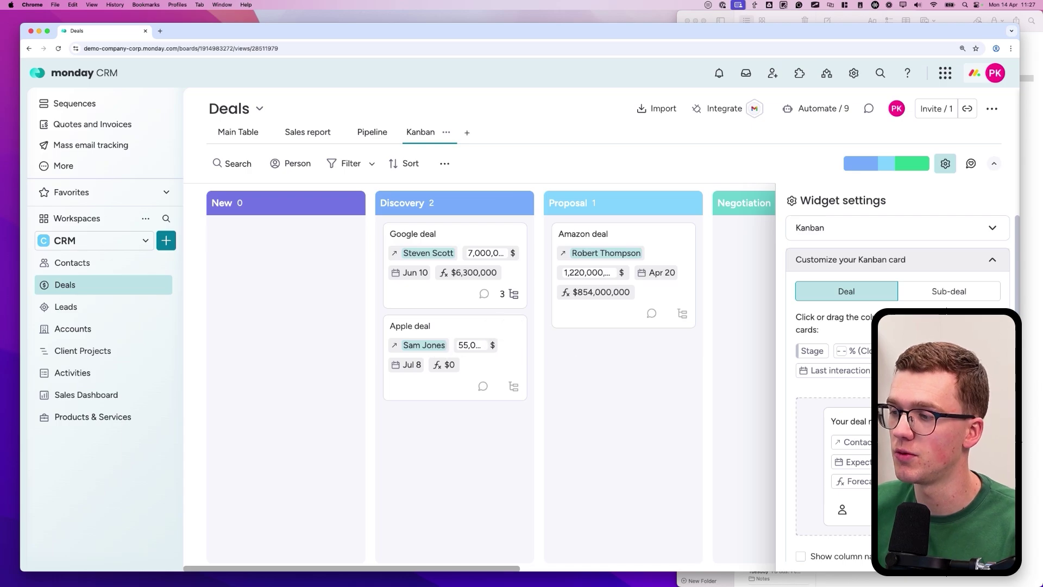
Try showing column names on the Kanban cards and turn the option off again.
left_click(831, 555)
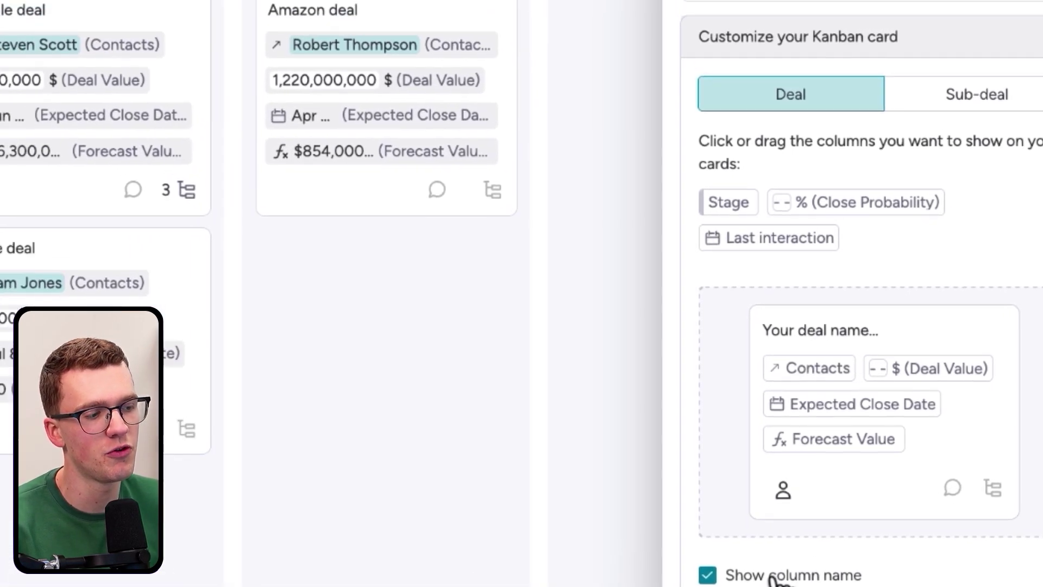
left_click(679, 514)
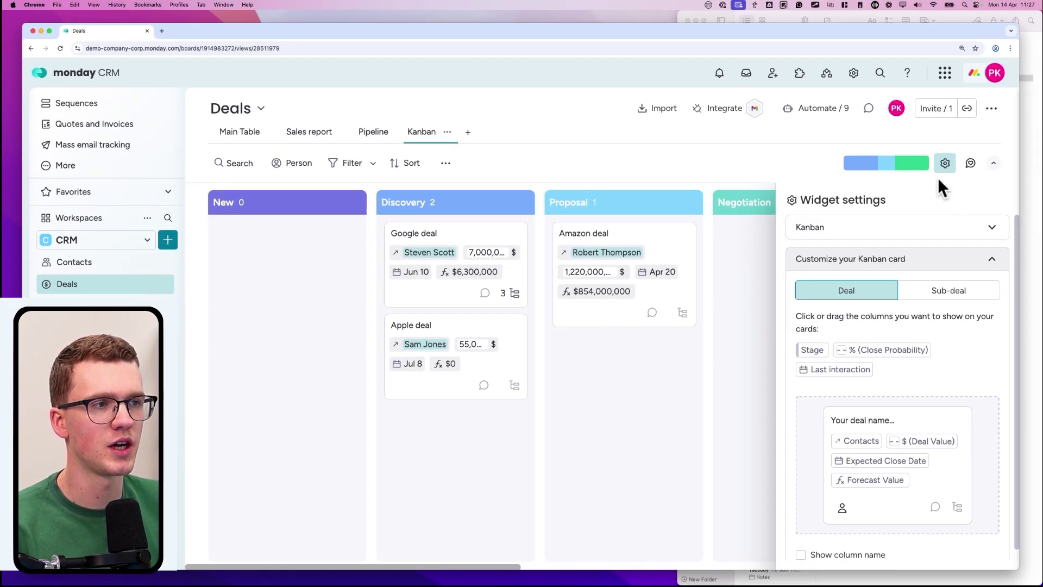
Close the widget settings and move the Proposal column between Negotiation and Won.
left_click(946, 166)
left_click_drag(615, 205, 816, 216)
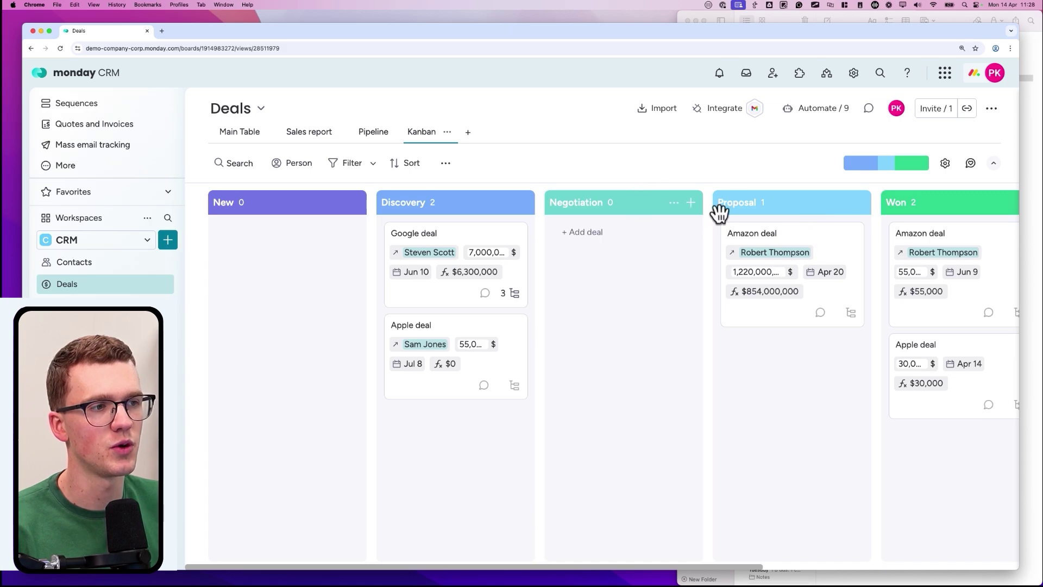
scroll(720, 212, "right", 8)
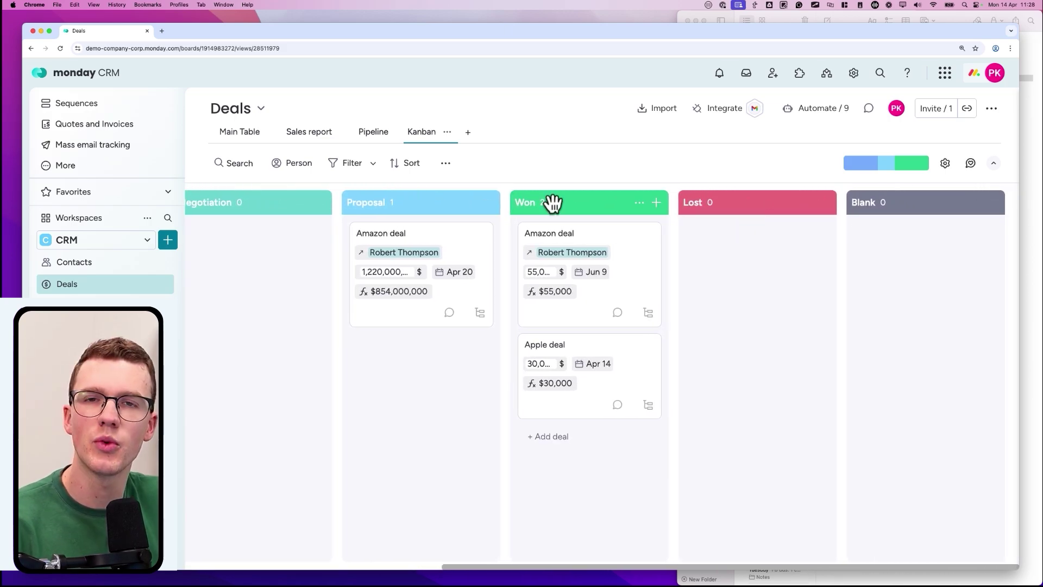
left_click_drag(553, 203, 598, 196)
scroll(589, 201, "left", 8)
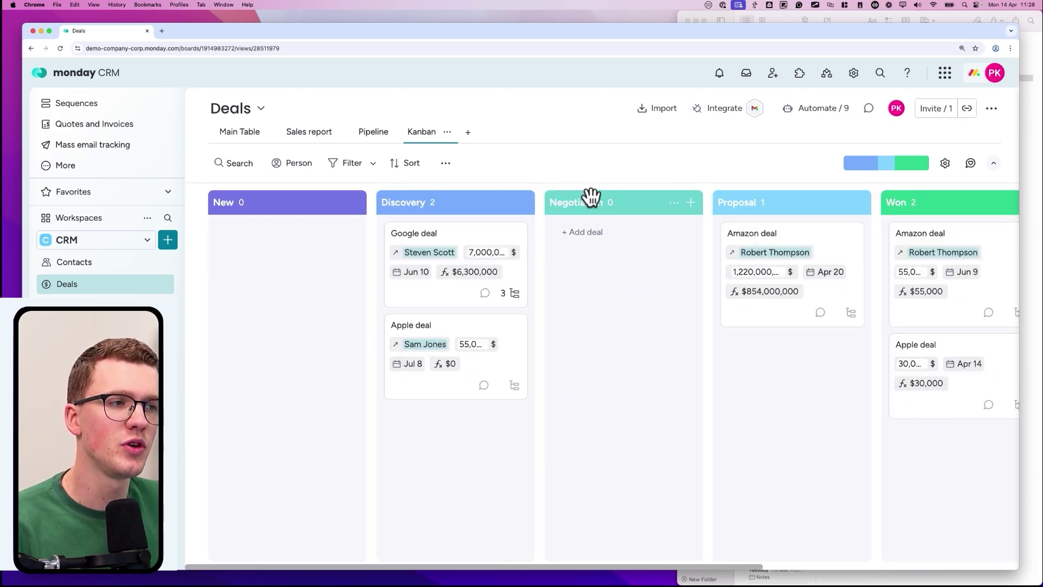
scroll(728, 214, "right", 7)
scroll(907, 214, "left", 7)
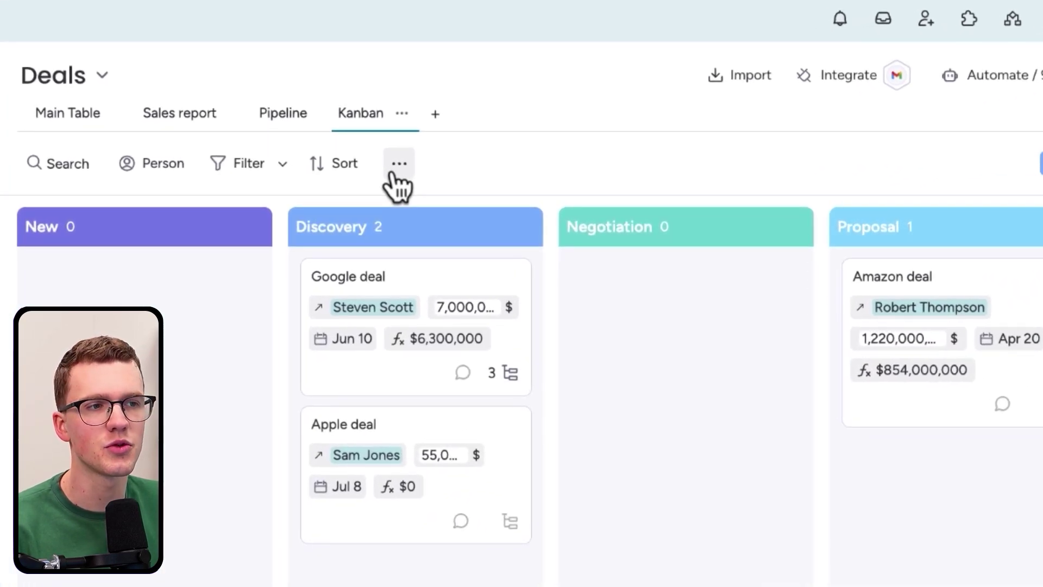
Hide the Blank column from the Kanban view.
left_click(420, 161)
left_click(439, 218)
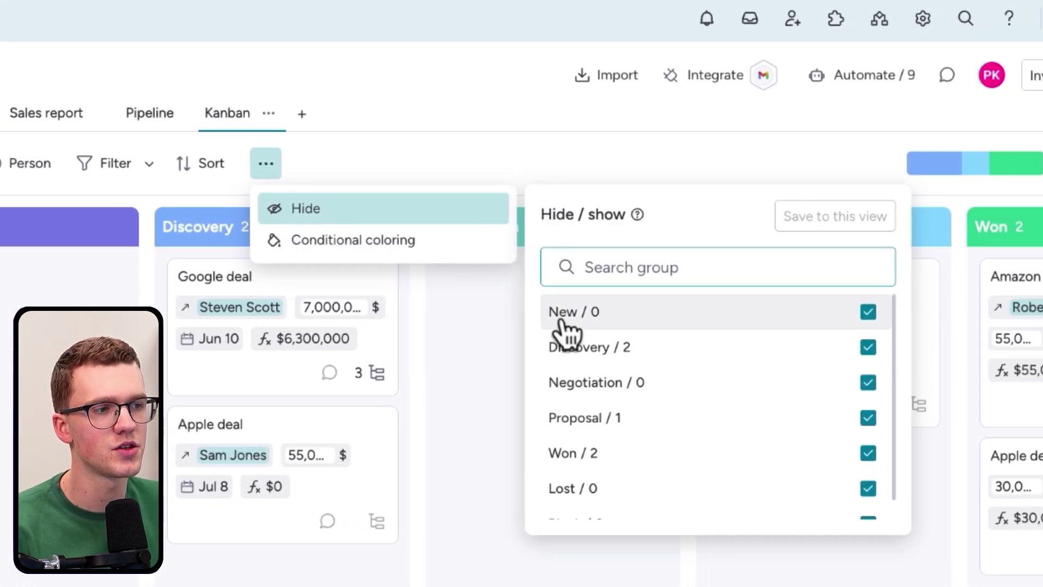
scroll(717, 380, "down", 1)
left_click(456, 508)
scroll(480, 337, "up", 1)
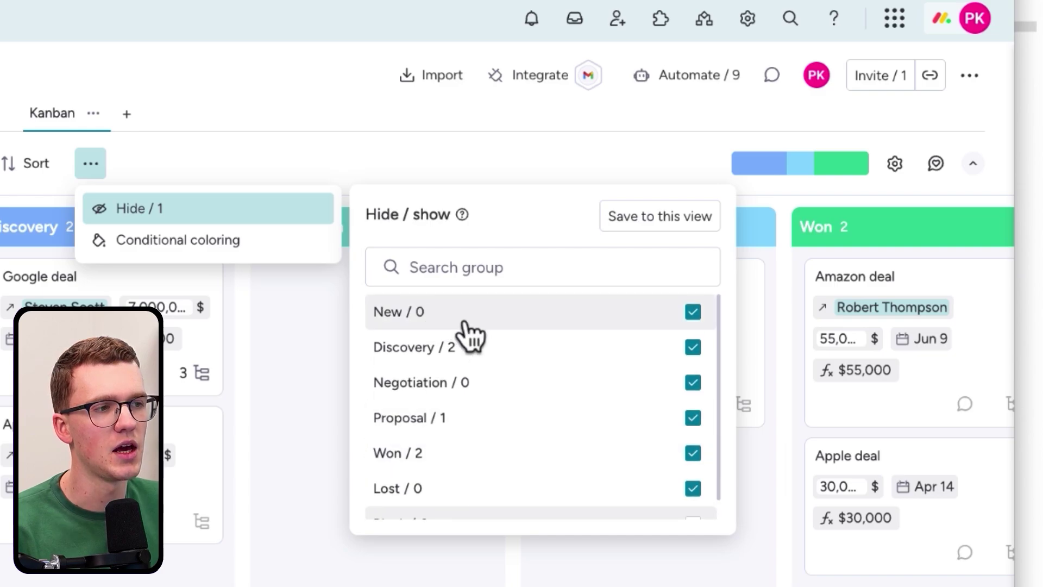
Try hiding the New, Discovery and Negotiation columns and show all three again.
left_click(461, 321)
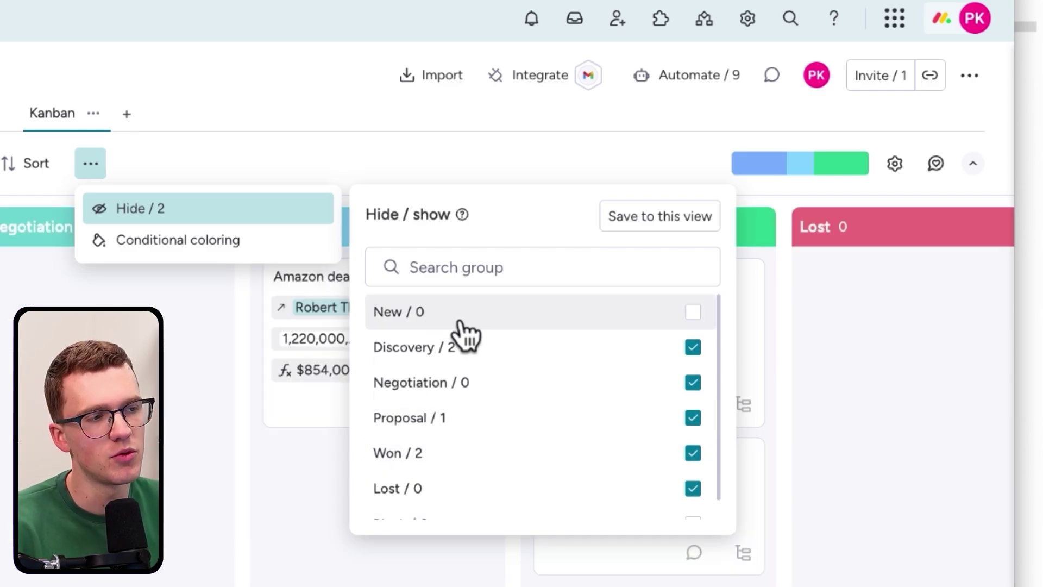
left_click(466, 348)
left_click(465, 382)
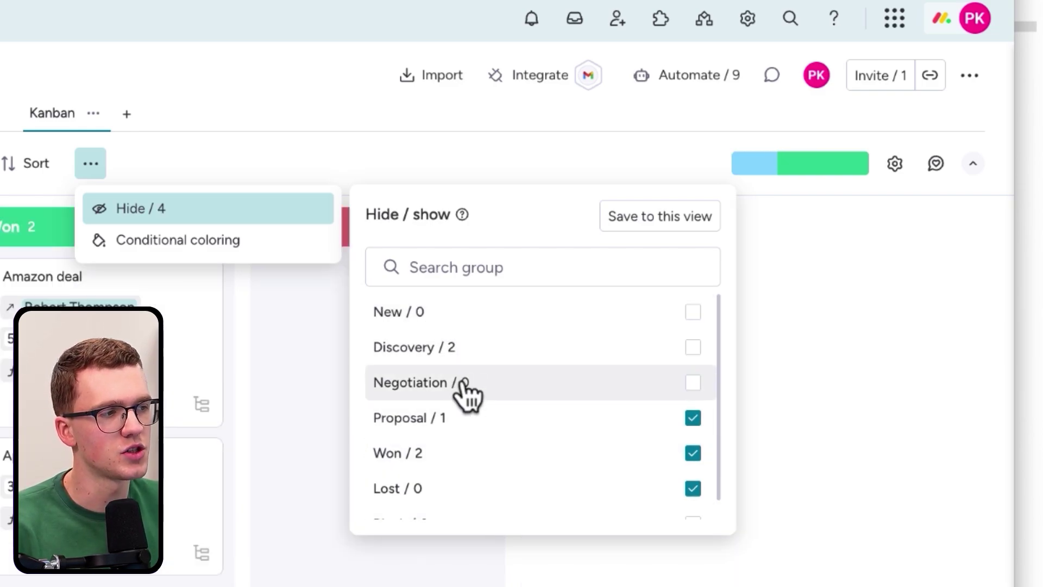
left_click(447, 351)
left_click(443, 313)
left_click(438, 378)
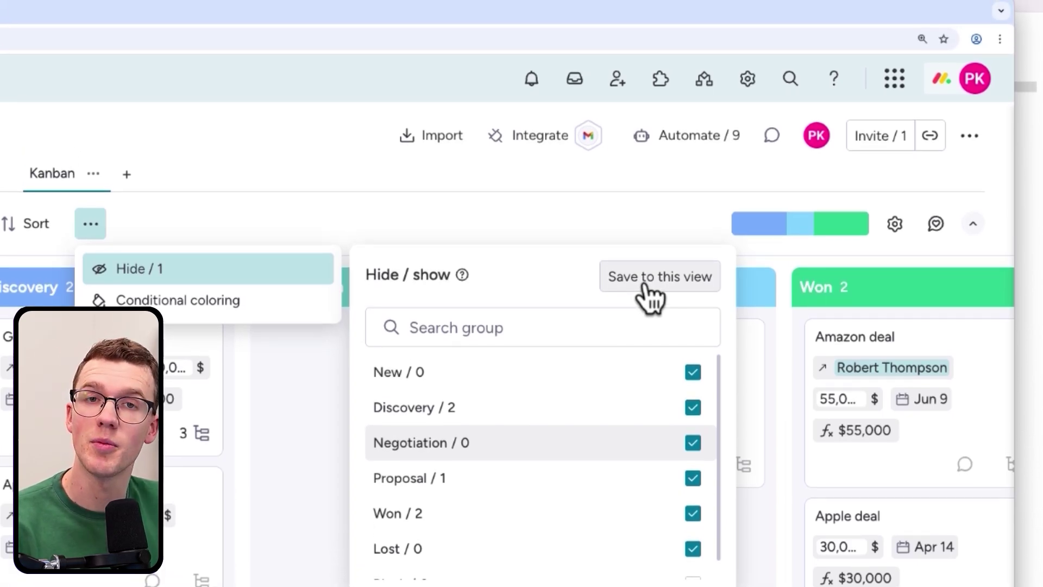
Save the hide/show selection to the current Kanban view.
left_click(651, 296)
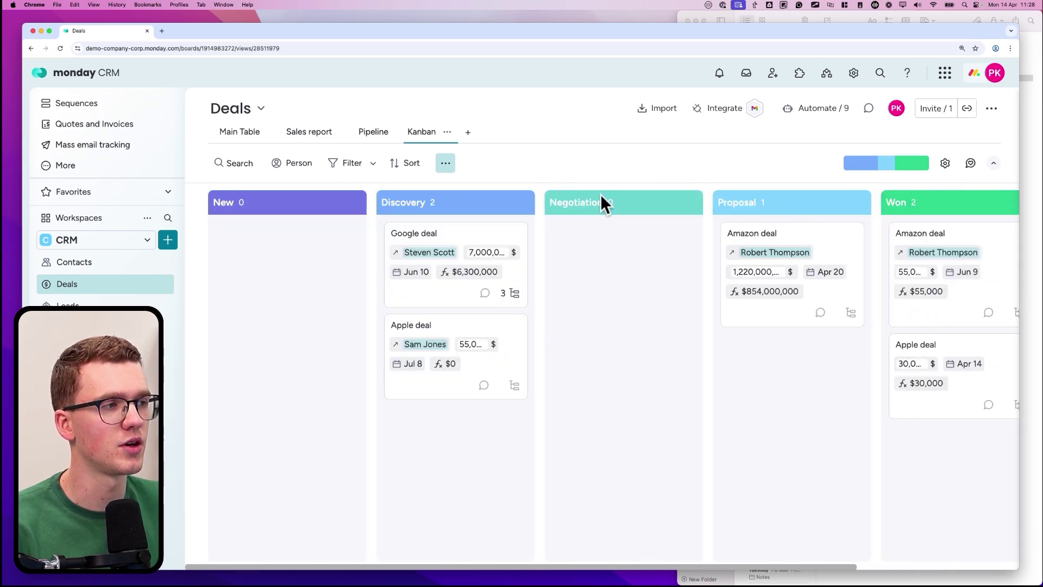
Examine the stage columns and deal cards across the Kanban view, from New through Lost.
scroll(601, 194, "right", 5)
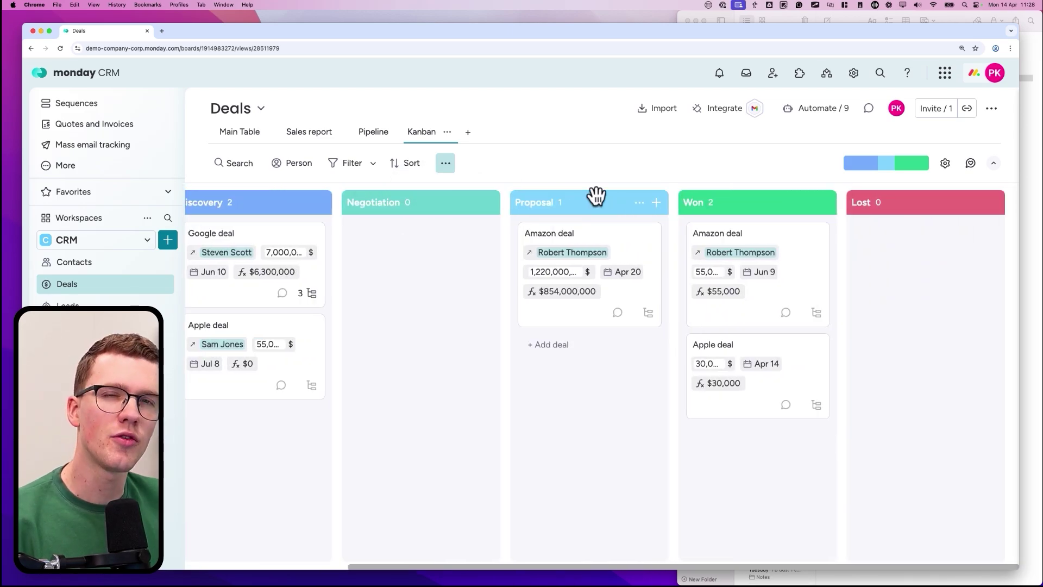
left_click_drag(679, 213, 710, 182)
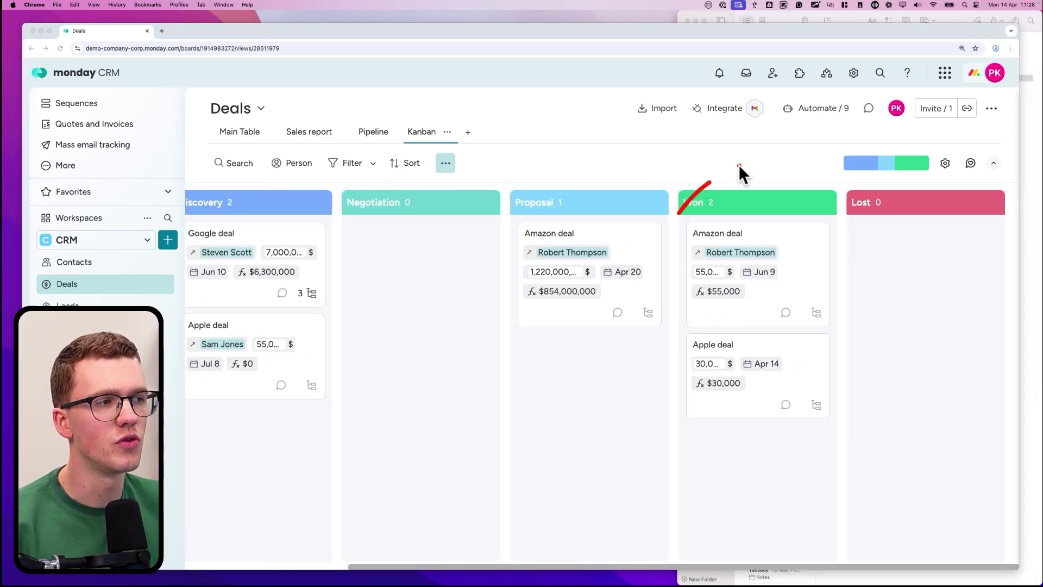
key("Escape")
scroll(428, 229, "left", 1)
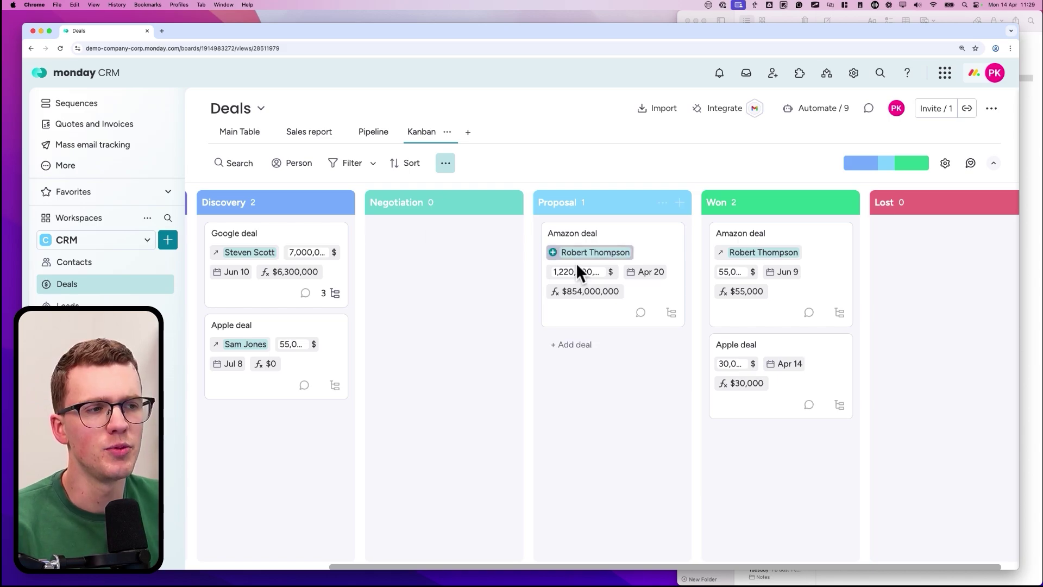
scroll(549, 277, "left", 3)
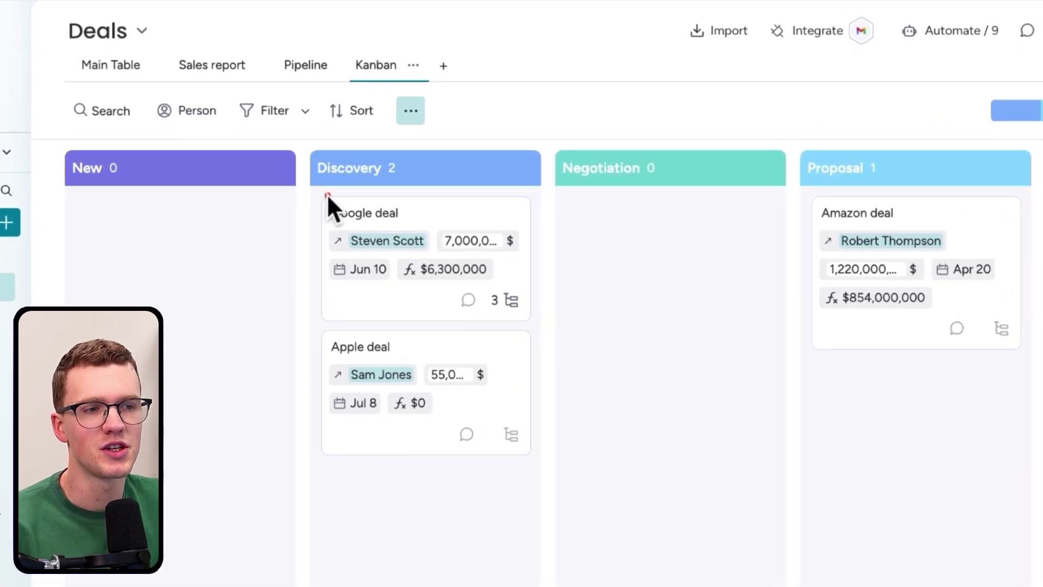
left_click_drag(318, 190, 316, 508)
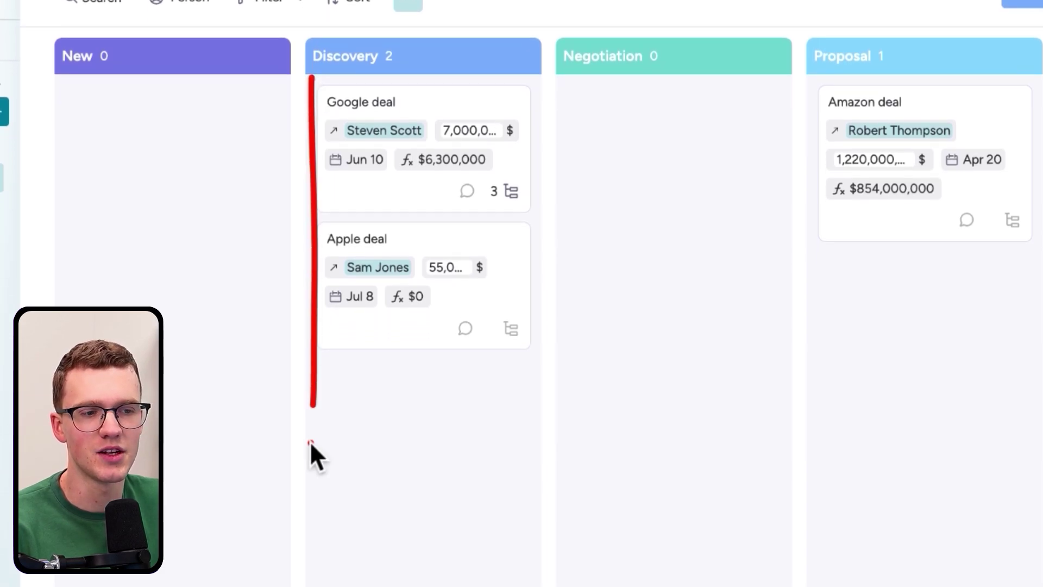
mouse_move(310, 441)
left_mouse_down()
mouse_move(309, 571)
mouse_move(500, 560)
mouse_move(512, 473)
left_mouse_up()
left_click_drag(337, 267, 425, 266)
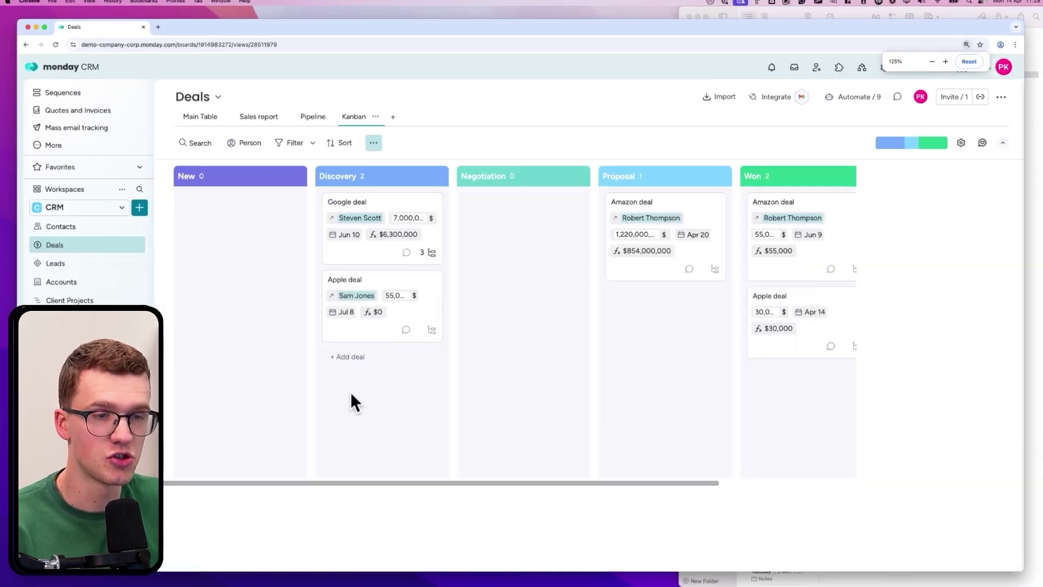
key("super+minus")
key("super+minus")
key("super+minus")
key("super+plus")
key("super+plus")
key("super+plus")
key("super+plus")
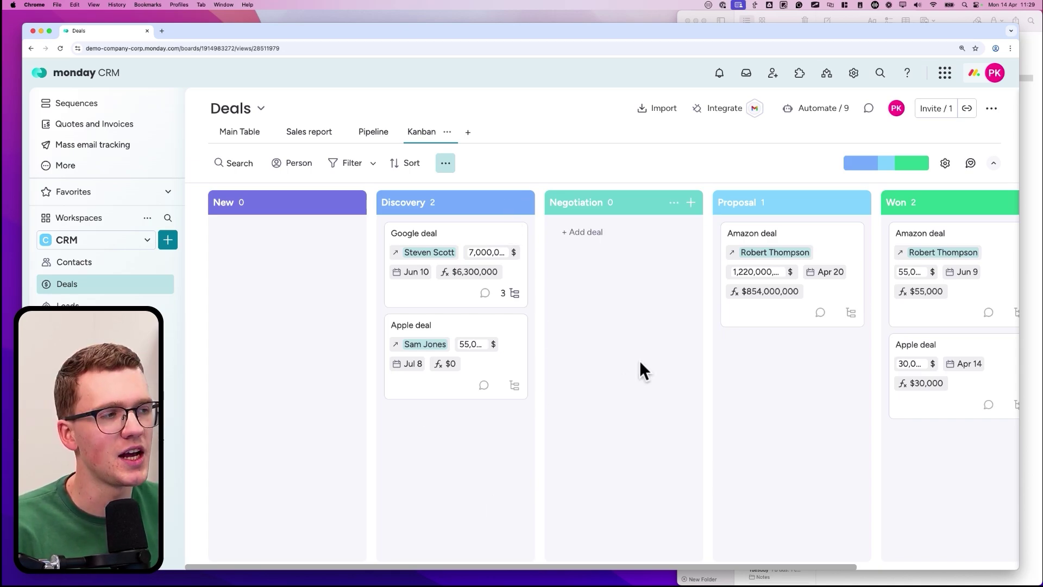
Try moving the Amazon deal card from Proposal into Won and Lost, and return it to Proposal.
scroll(640, 360, "right", 5)
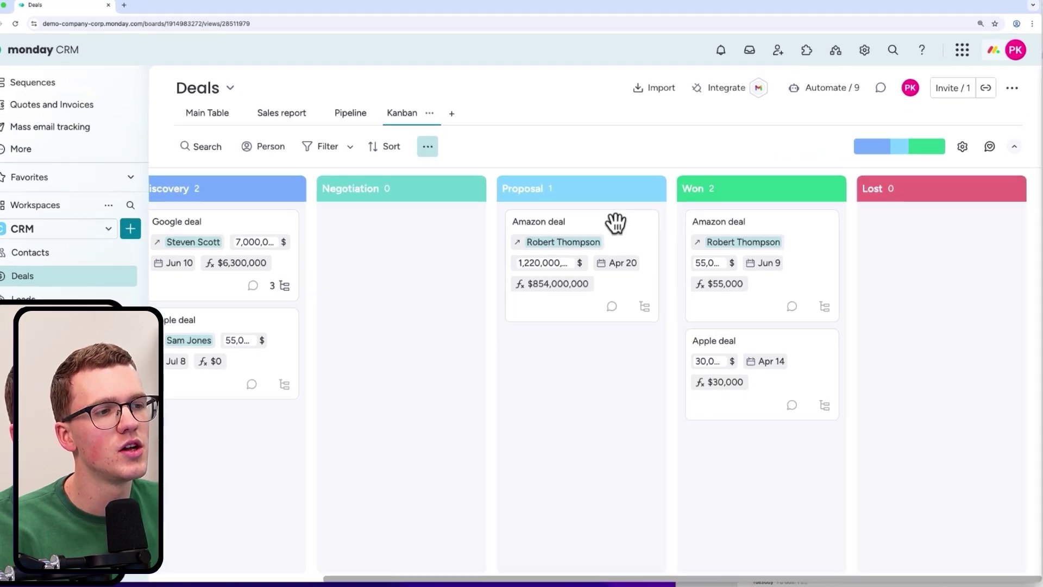
left_click_drag(576, 226, 737, 412)
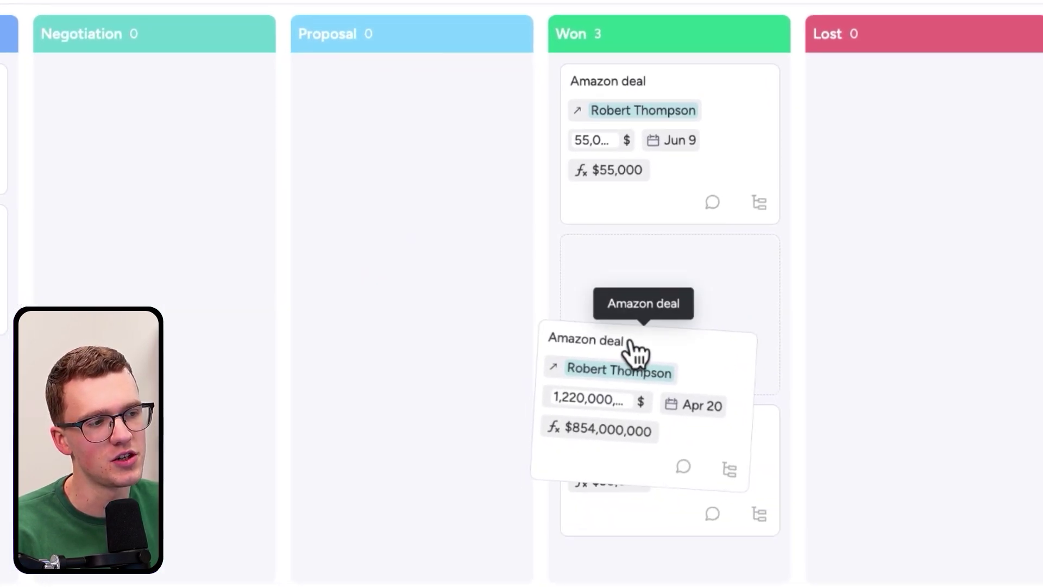
left_click_drag(639, 356, 660, 321)
left_click_drag(774, 253, 617, 84)
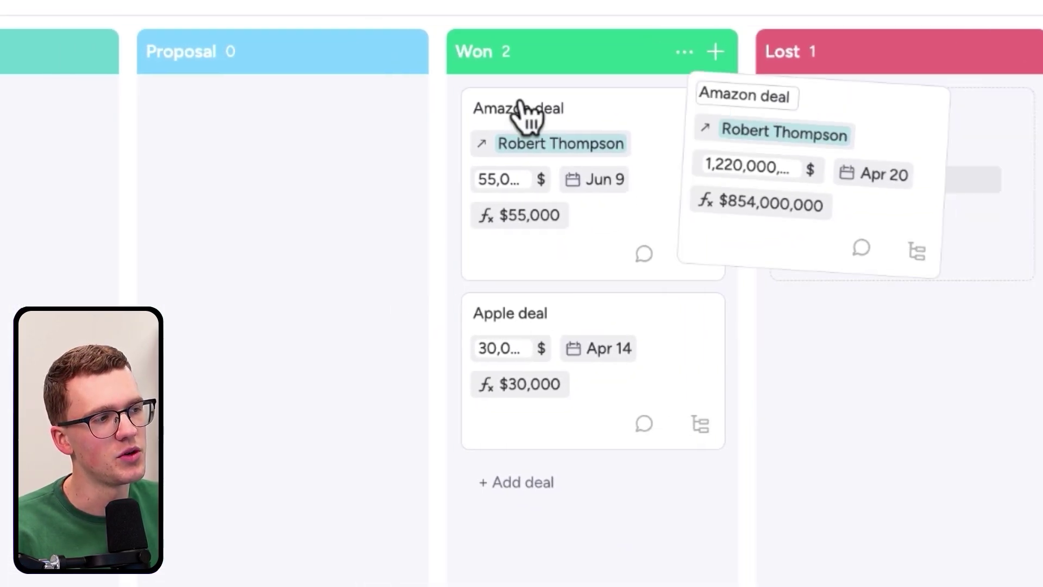
left_click_drag(524, 112, 266, 106)
scroll(522, 326, "left", 5)
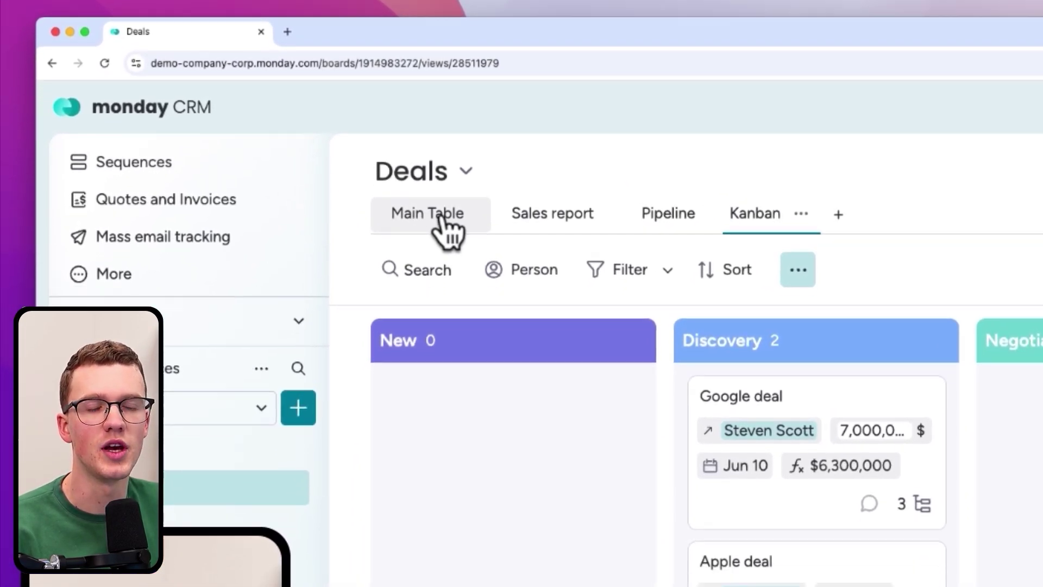
Switch to the Main Table view and group its deals by the Stage column.
left_click(413, 230)
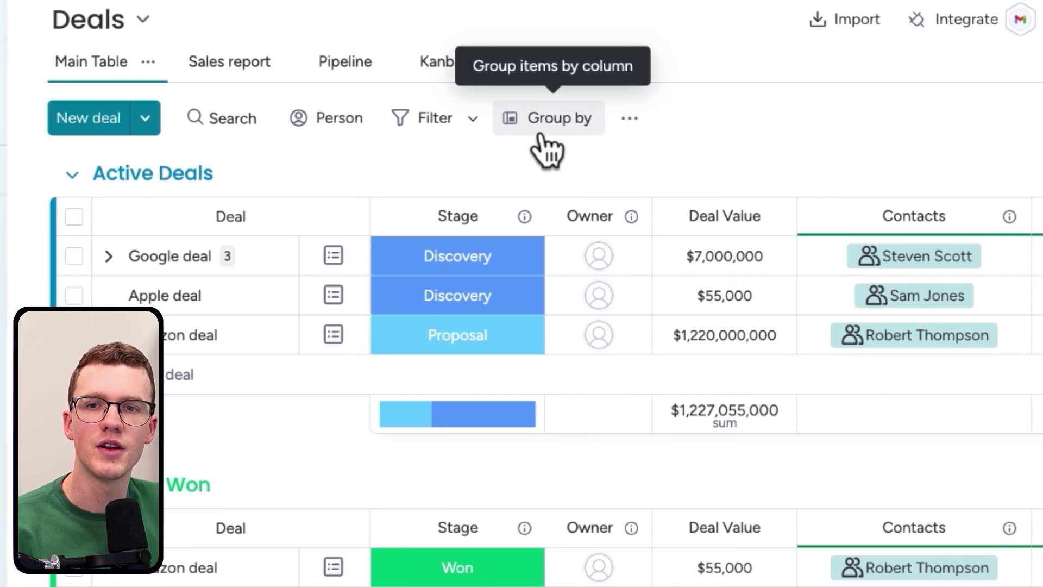
left_click(478, 122)
left_click(516, 244)
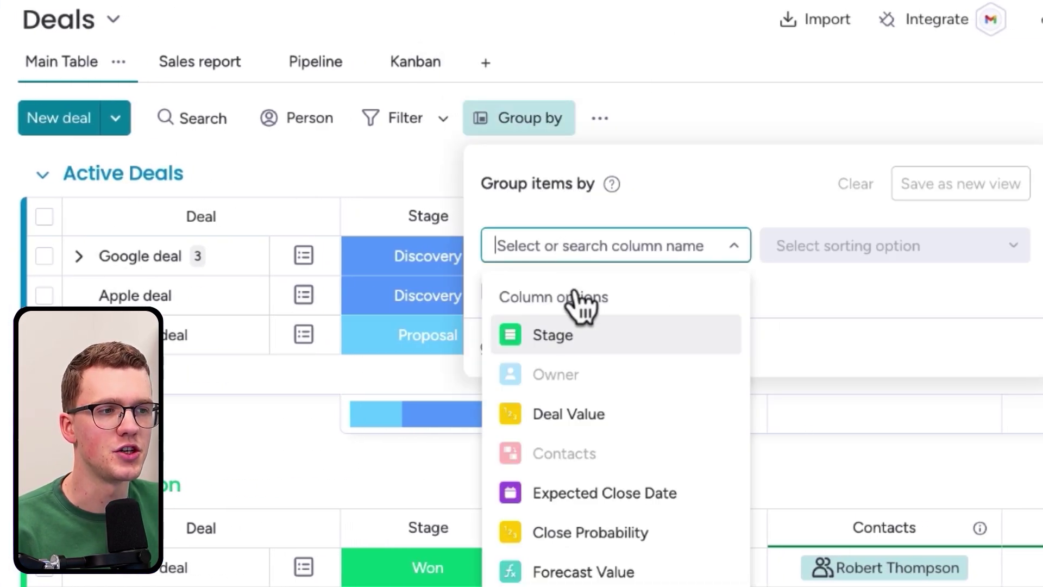
left_click(559, 333)
left_click(289, 193)
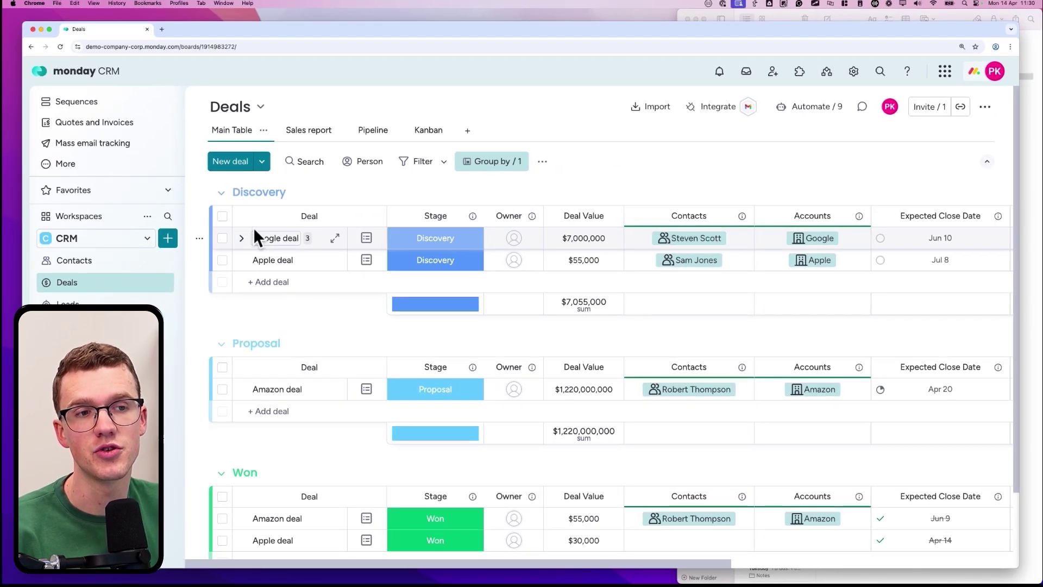
left_click(393, 174)
left_click(222, 202)
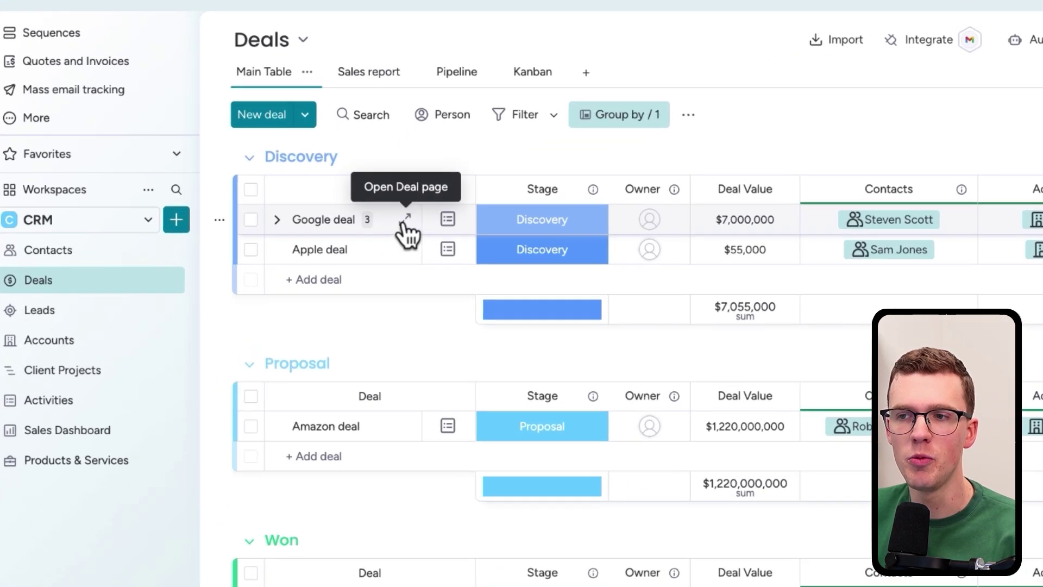
Open the Google deal's page and start editing its layout and content.
left_click(441, 211)
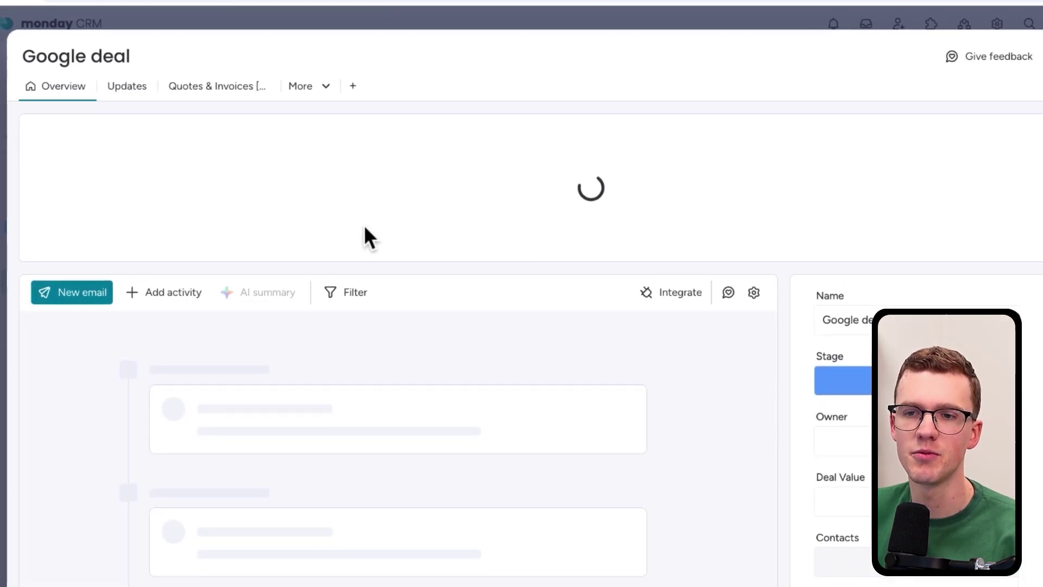
mouse_move(405, 273)
left_mouse_down()
mouse_move(1040, 270)
mouse_move(977, 137)
mouse_move(3, 120)
left_mouse_up()
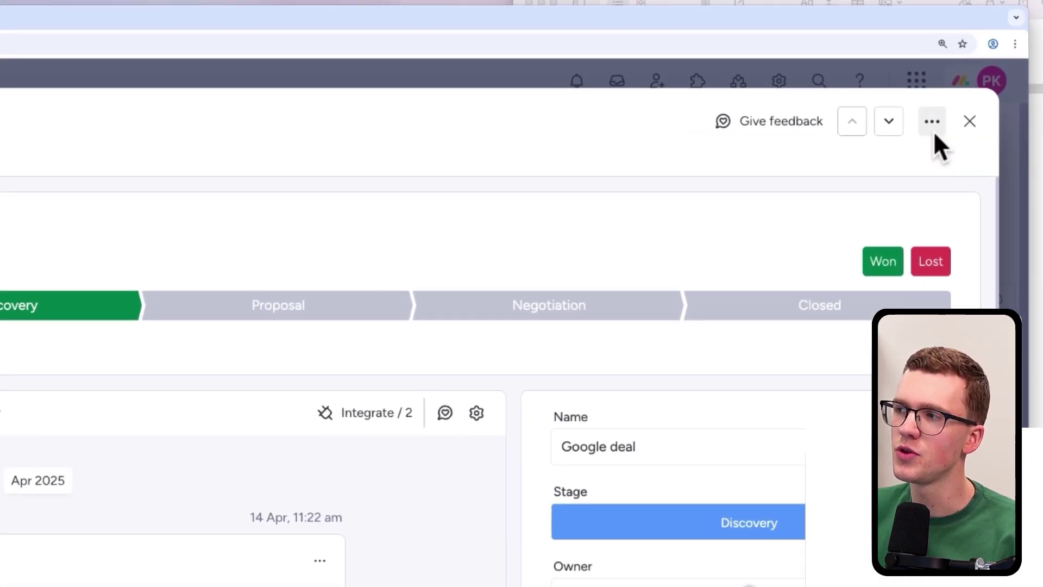
left_click_drag(917, 143, 933, 133)
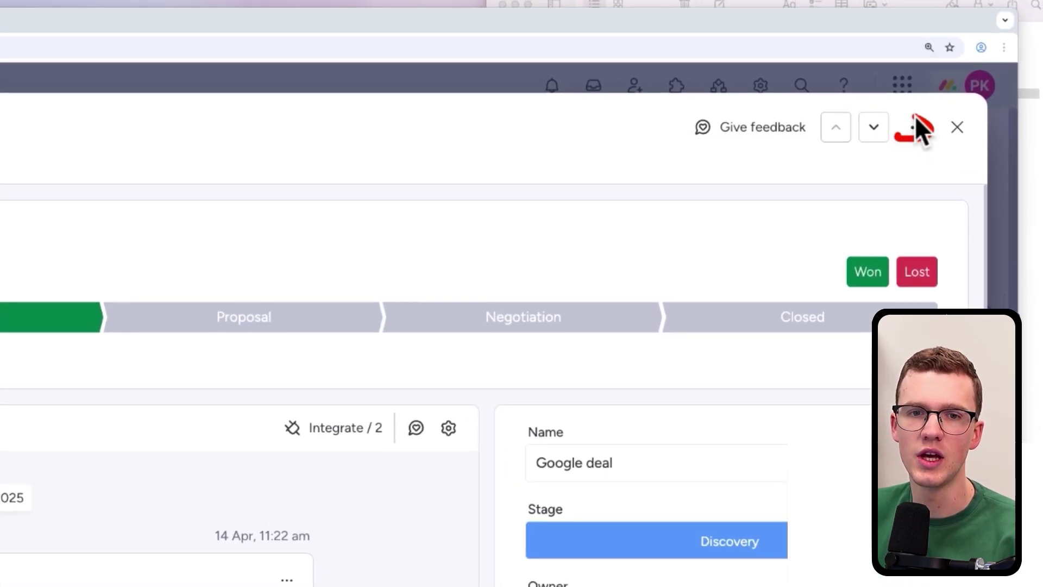
left_click(932, 121)
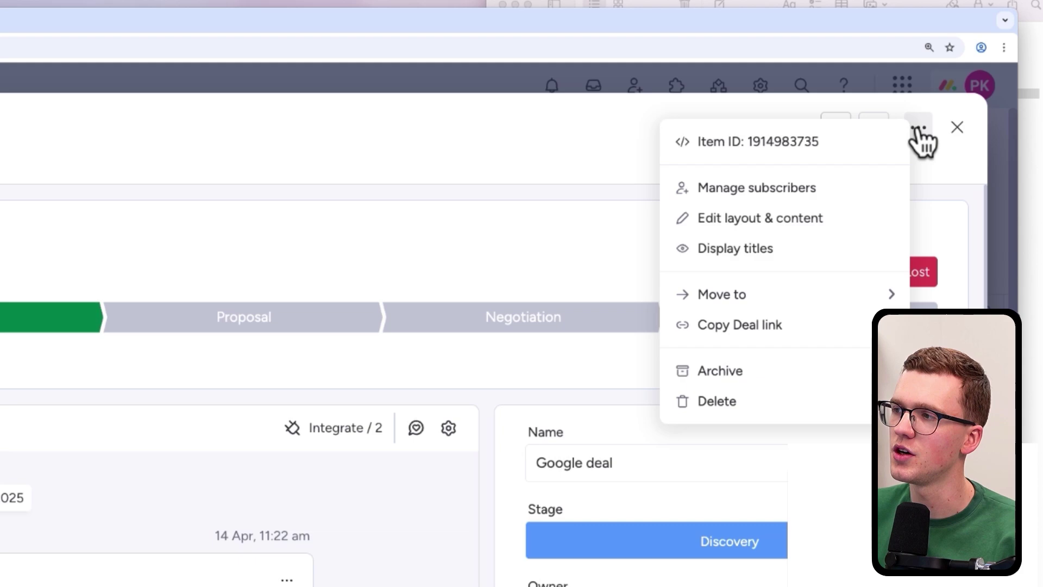
left_click(766, 219)
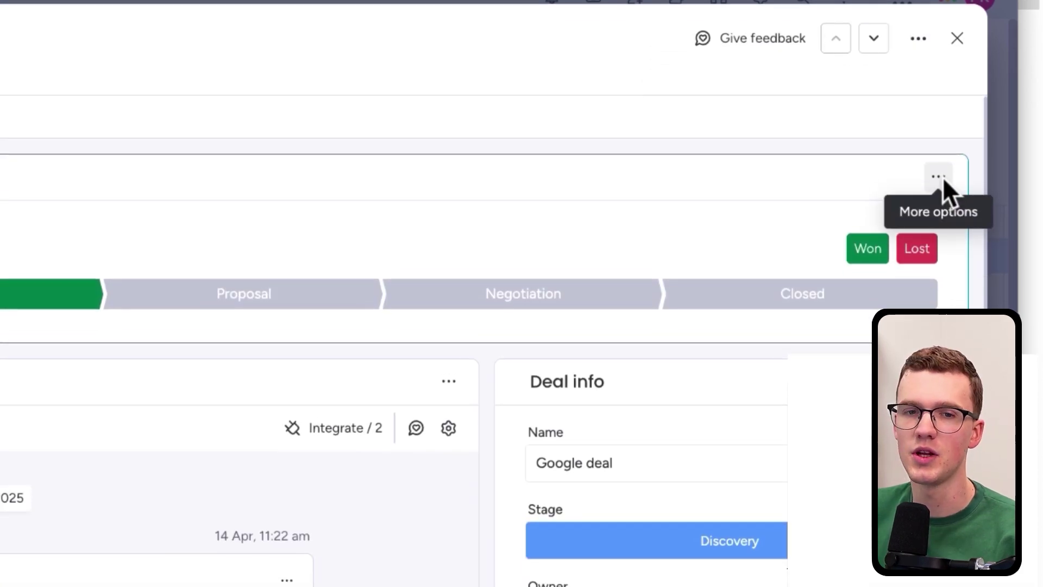
Try to configure the Deal stages widget through its general widget settings.
left_click(940, 103)
left_click(863, 169)
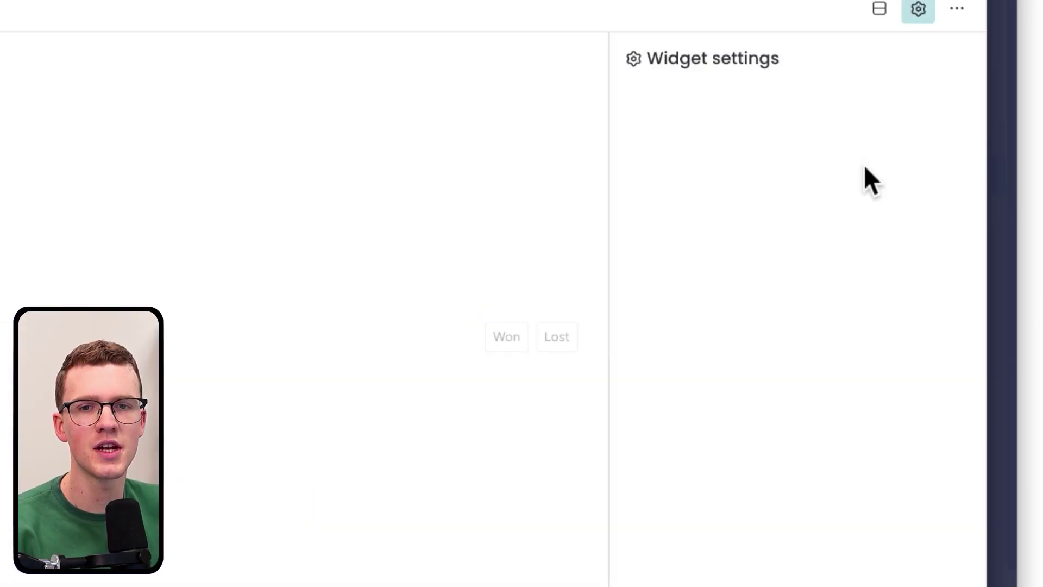
left_click_drag(615, 35, 669, 487)
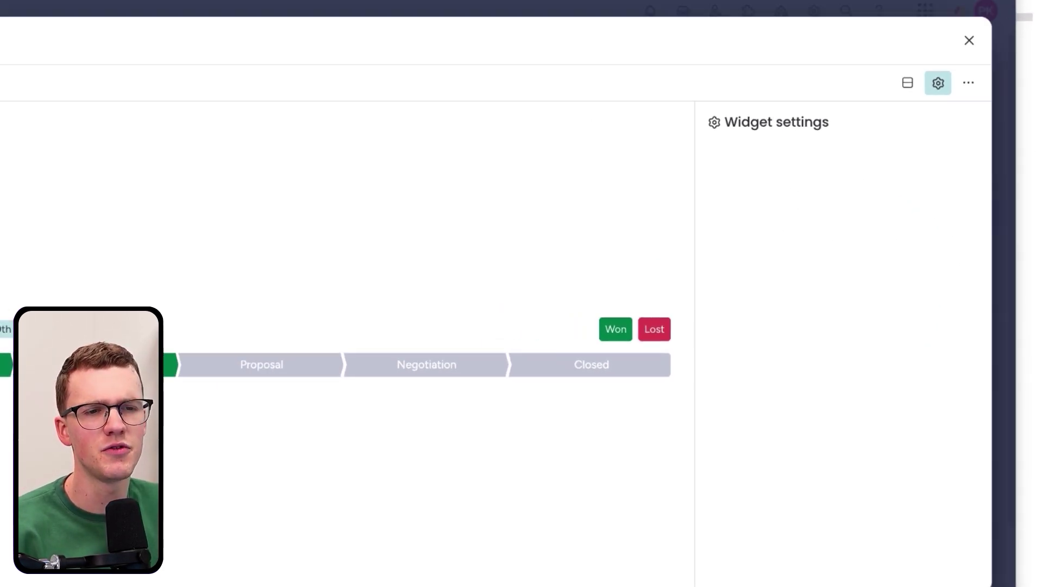
mouse_move(28, 317)
left_mouse_down()
mouse_move(22, 352)
mouse_move(37, 324)
left_mouse_up()
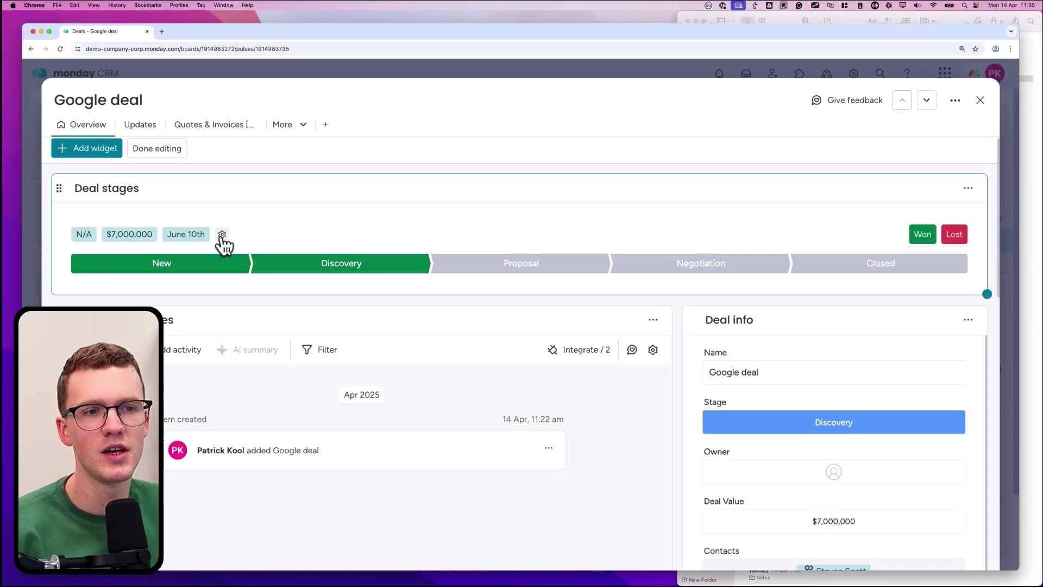
Open the stage bar's own settings in the Deal stages widget and choose Stage as the status column.
left_click(222, 235)
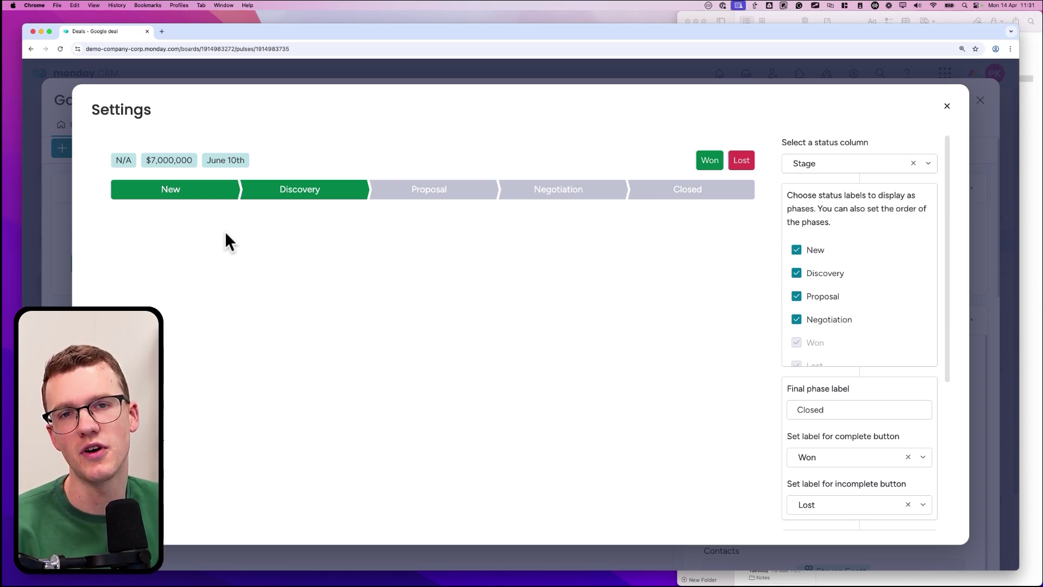
left_click(828, 165)
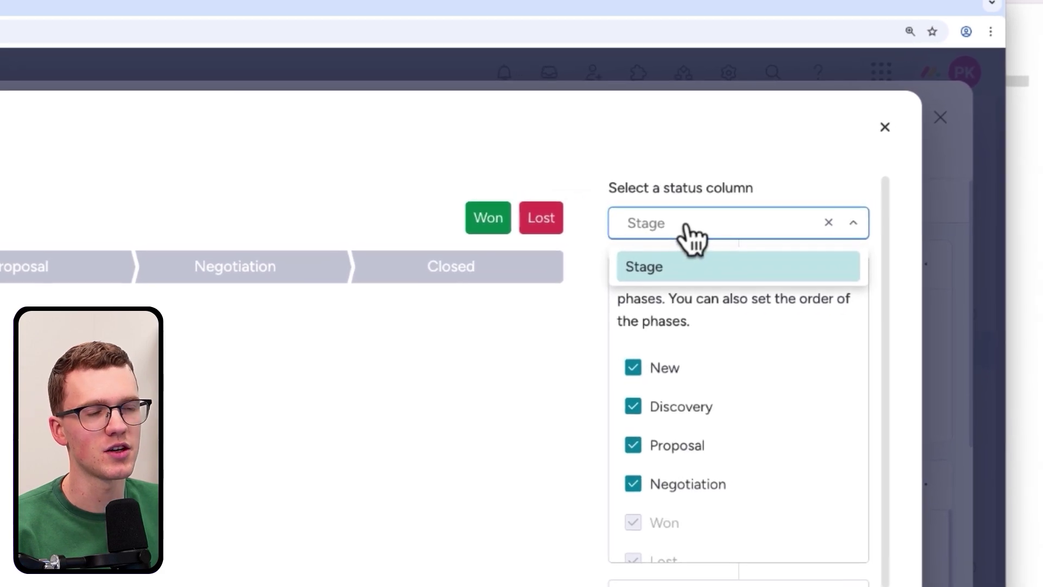
left_click(687, 266)
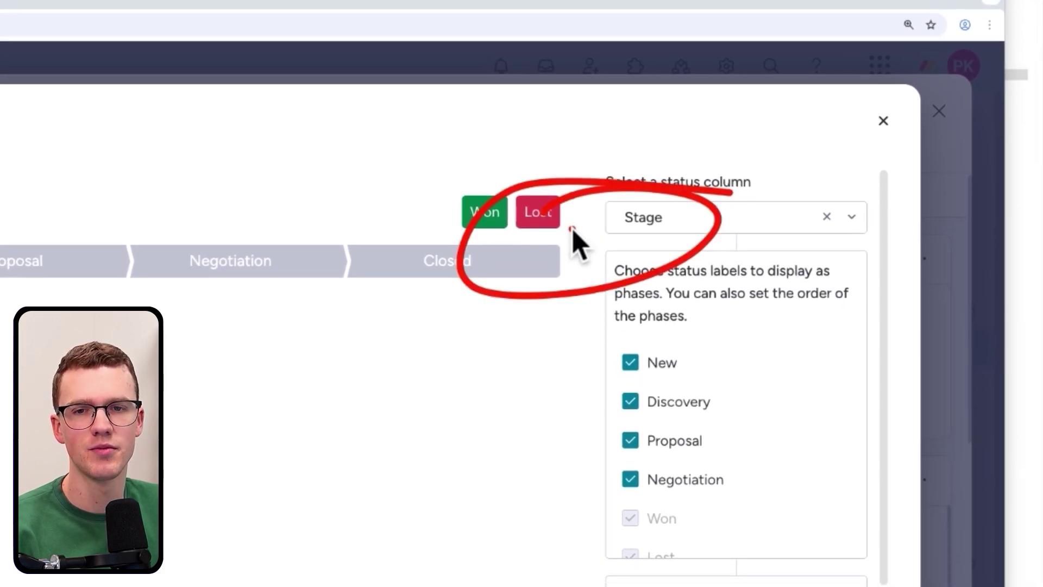
Try removing New and Discovery from the displayed phases and enable both again.
left_click(657, 367)
left_click(660, 407)
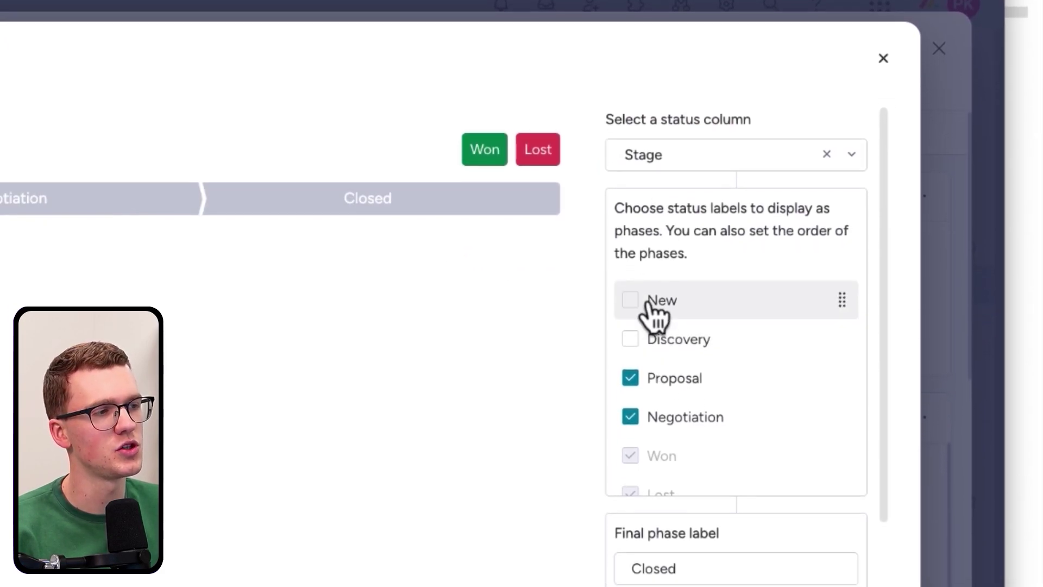
left_click(649, 301)
left_click(631, 338)
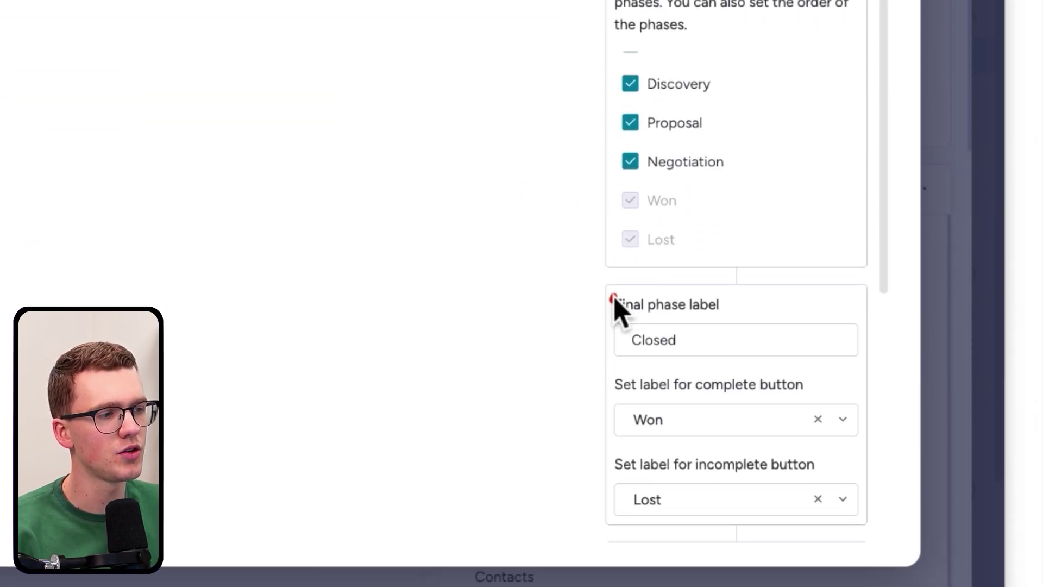
Try marking the deal as Won in the stage bar preview and reopen it.
mouse_move(614, 298)
left_mouse_down()
mouse_move(729, 309)
mouse_move(626, 347)
left_mouse_up()
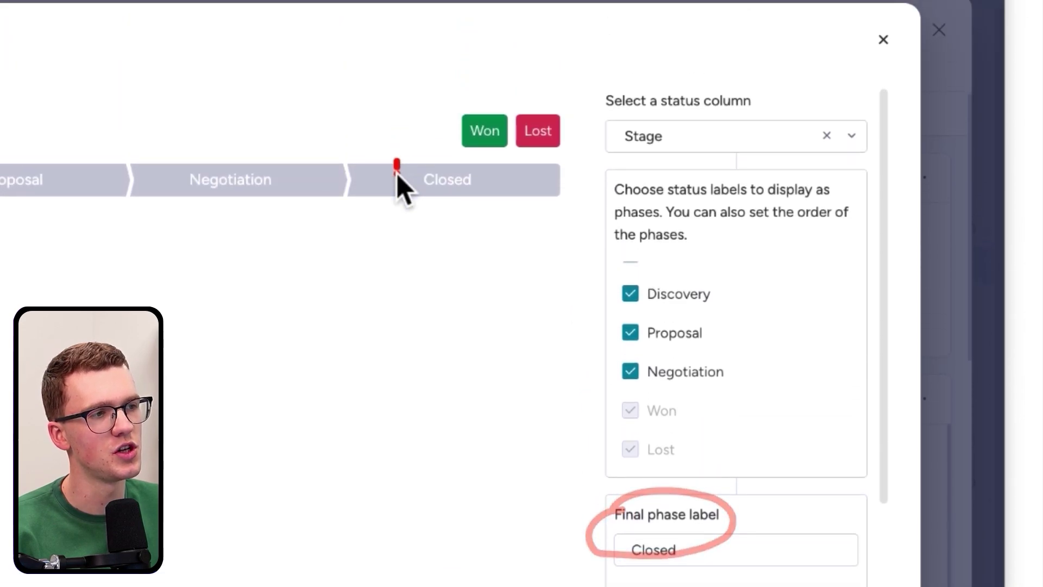
left_click(689, 321)
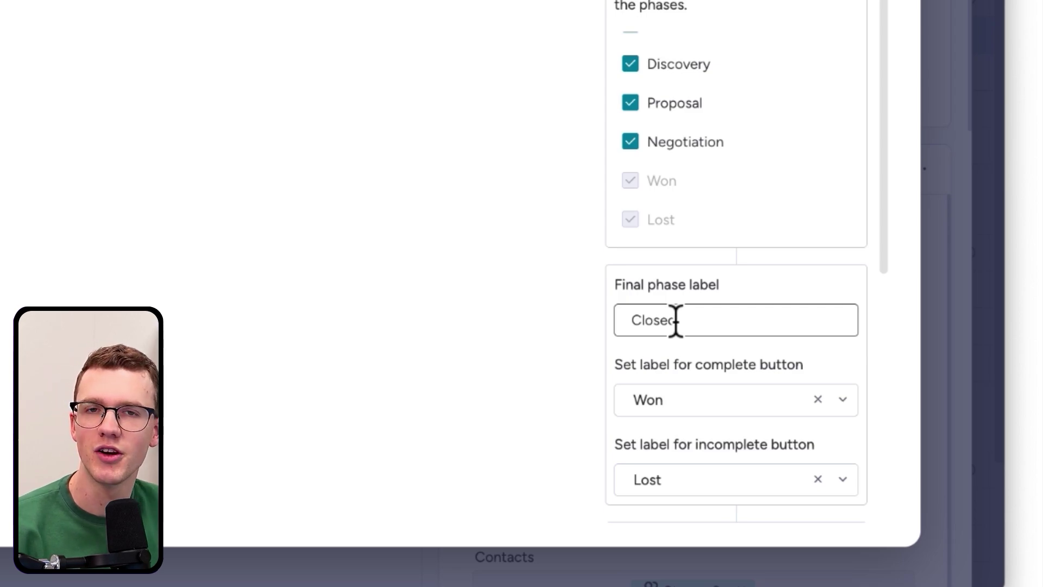
mouse_move(433, 129)
left_click(482, 65)
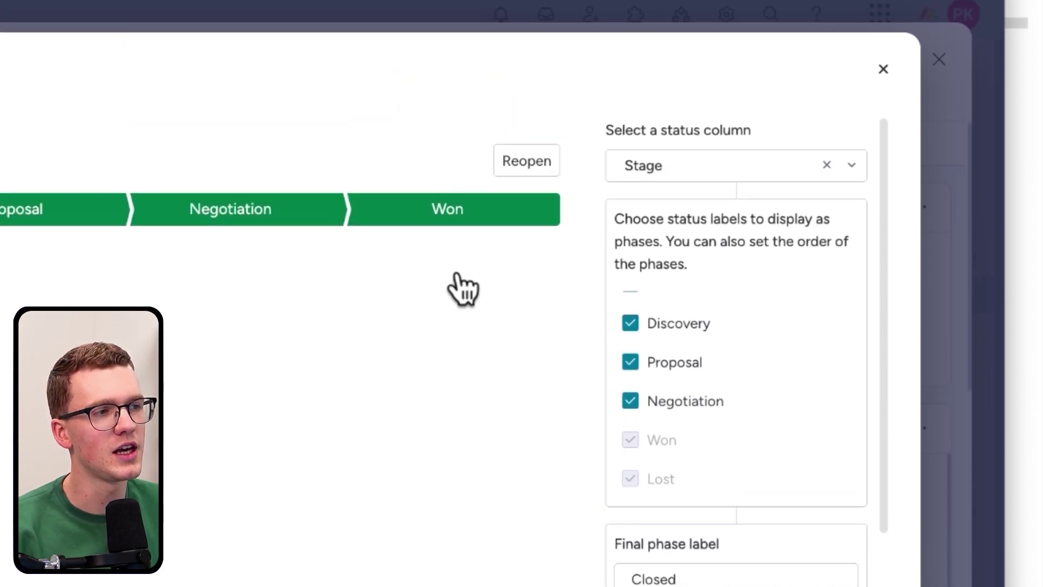
scroll(640, 566, "down", 3)
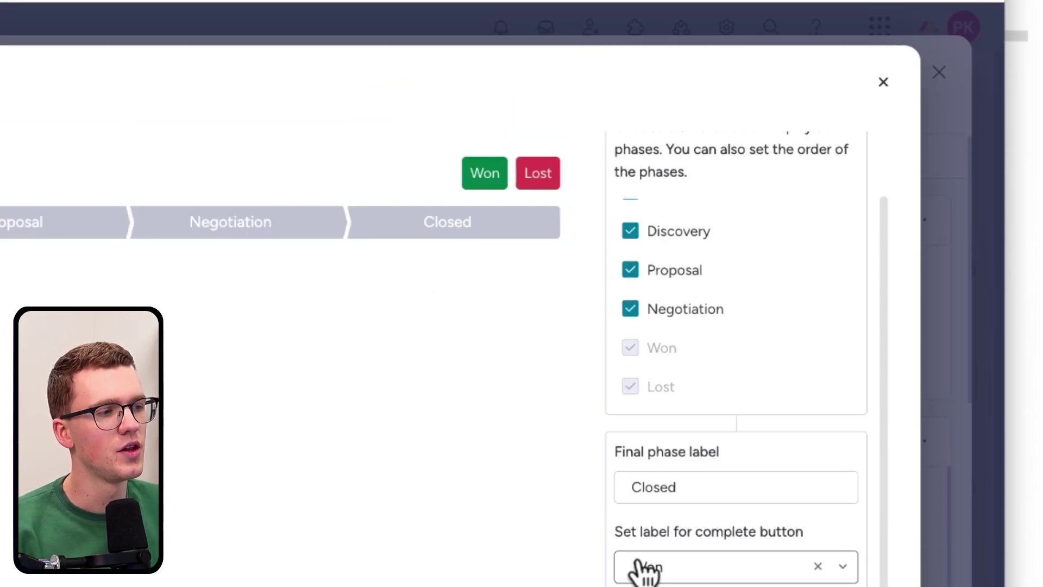
Review the available status labels for the complete button in the Deal stages settings.
left_click(691, 313)
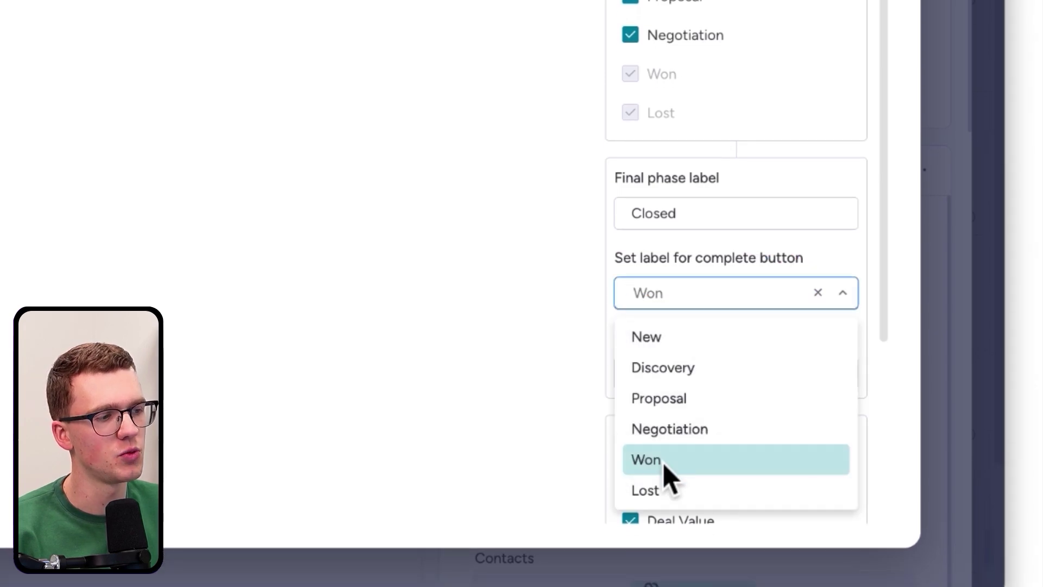
left_click(496, 396)
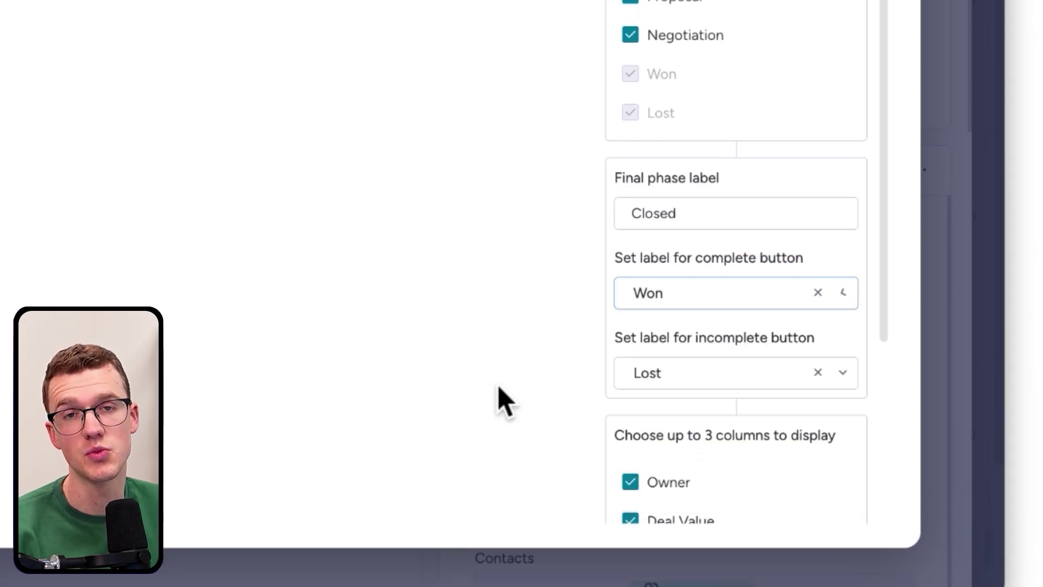
scroll(687, 356, "down", 1)
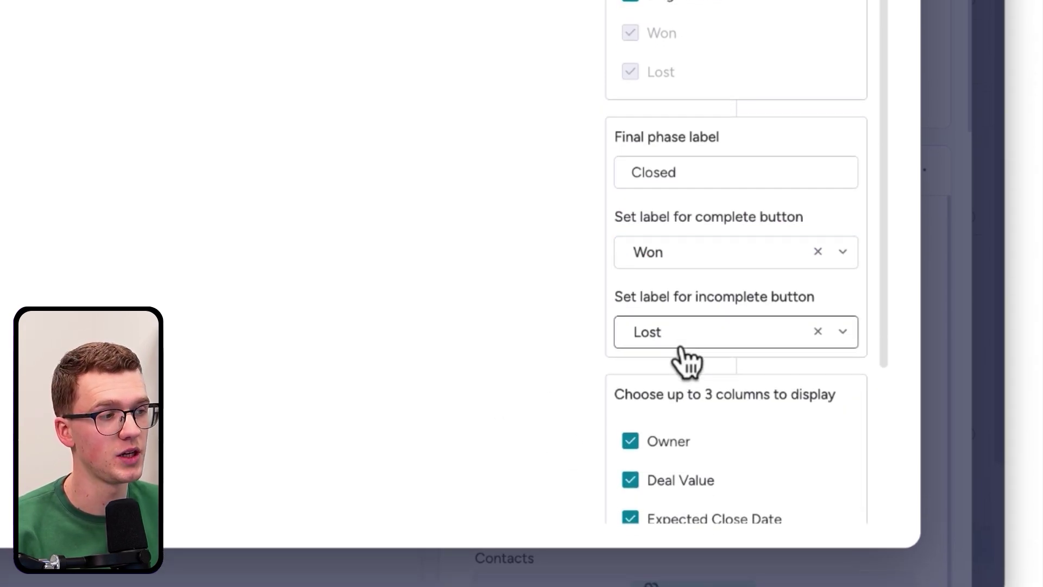
Check the columns displayed in the Deal stages widget and set the stage bar preview to Proposal.
scroll(687, 363, "down", 3)
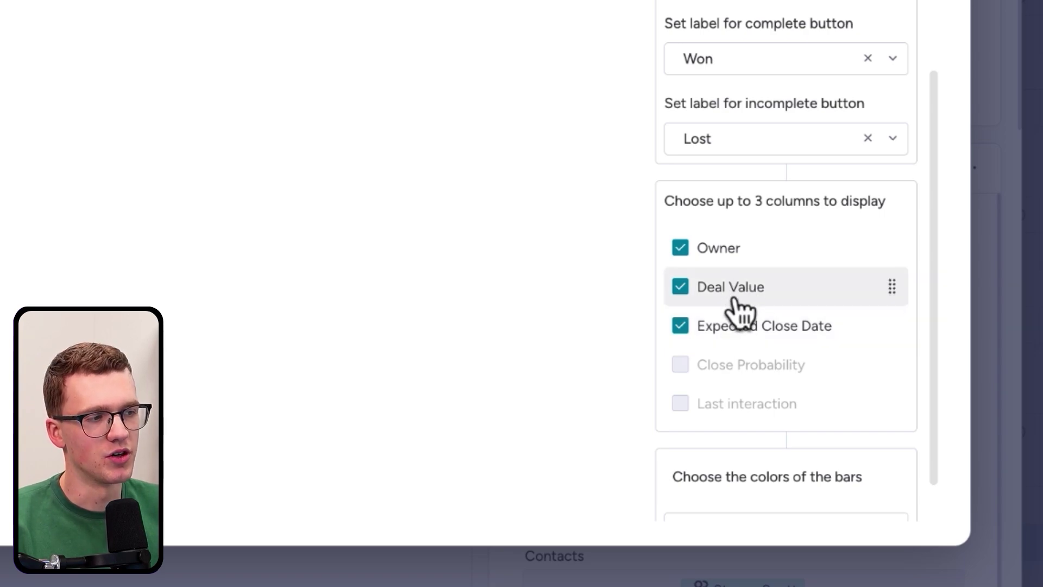
mouse_move(894, 326)
left_mouse_down()
mouse_move(889, 242)
mouse_move(888, 324)
left_mouse_up()
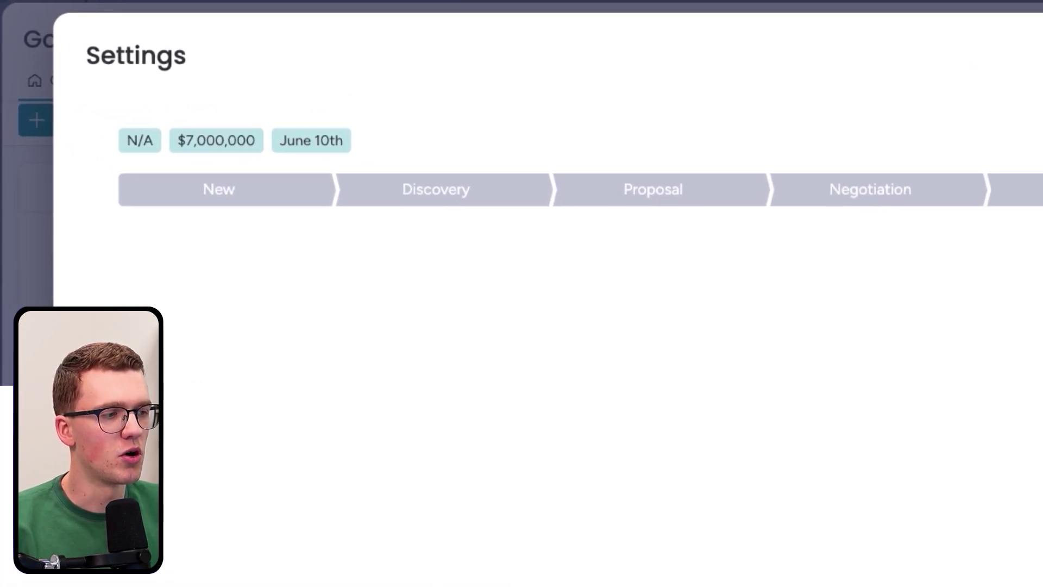
left_click(570, 206)
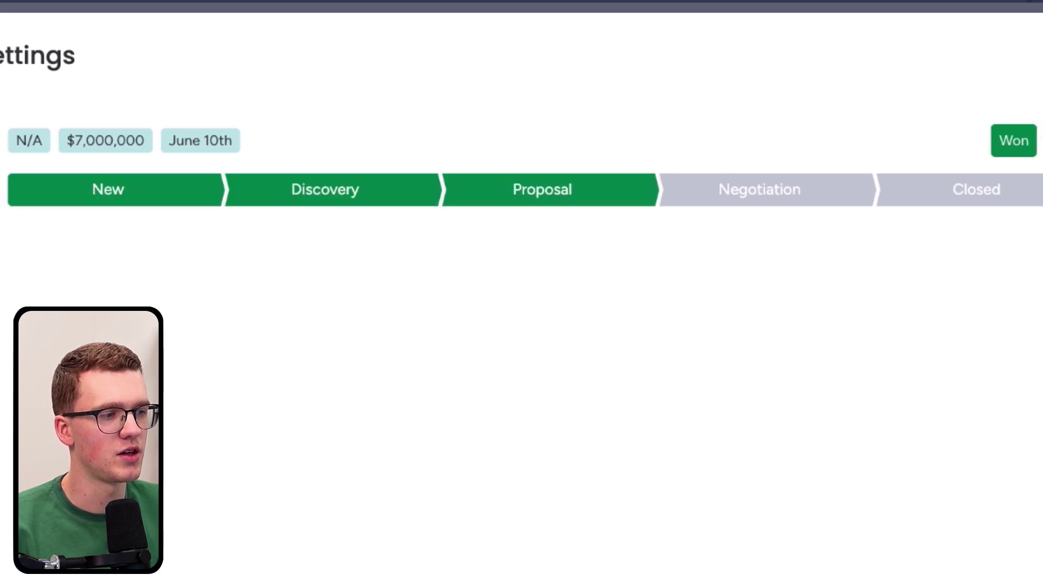
Try Green as the color of the stage bars and switch it back to Dark green.
left_click(690, 457)
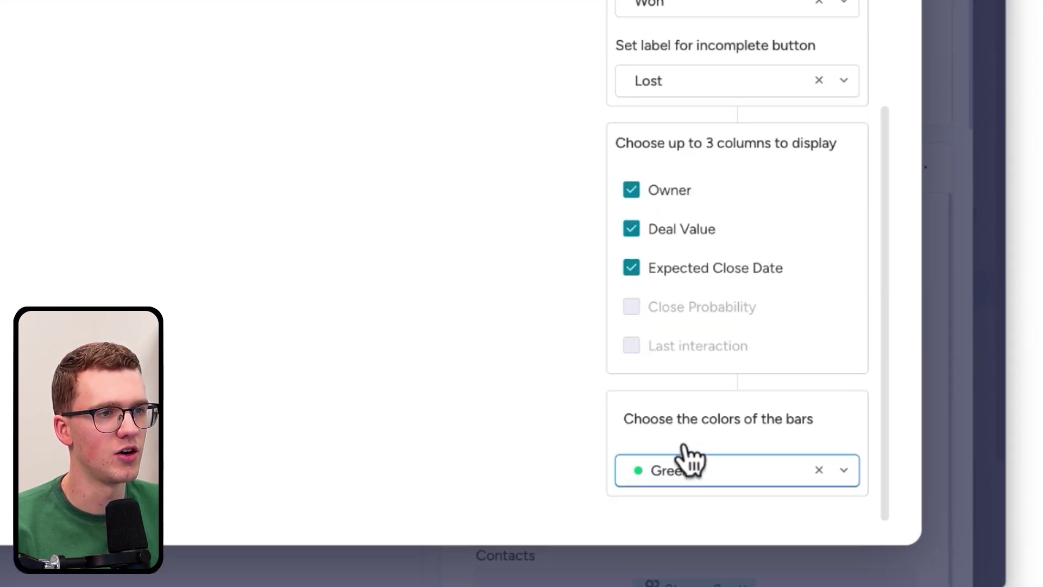
left_click(690, 459)
left_click(713, 494)
left_click(679, 473)
left_click(672, 516)
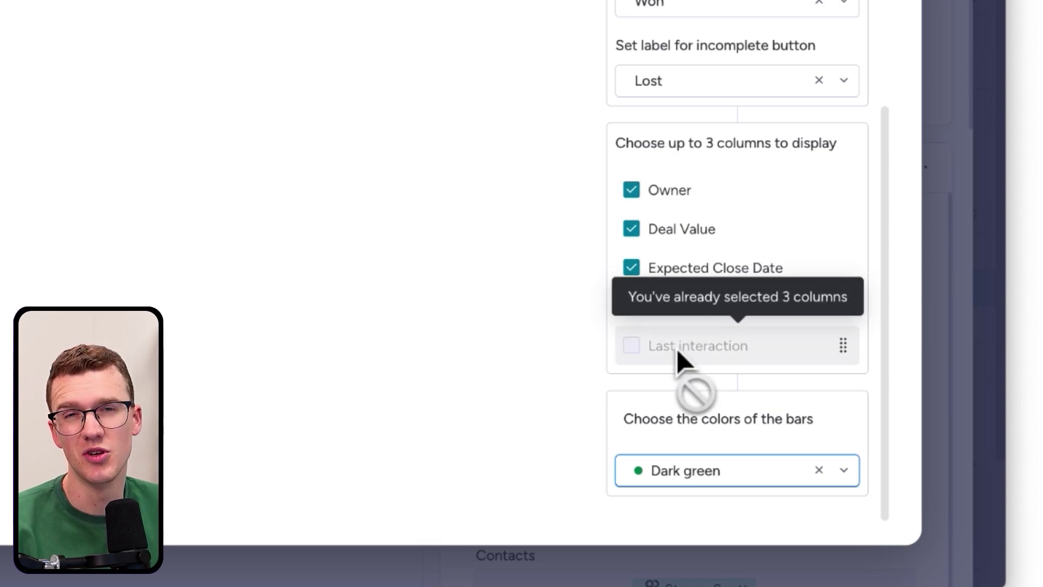
Set the color of the stage bars to Blue.
left_click(691, 475)
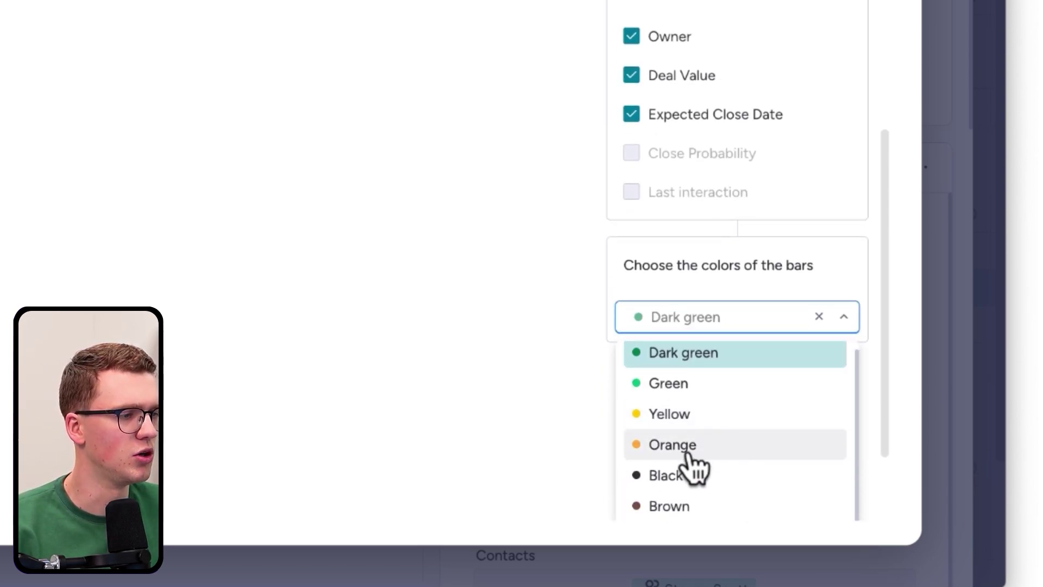
scroll(691, 466, "up", 3)
left_click(682, 471)
left_click(692, 439)
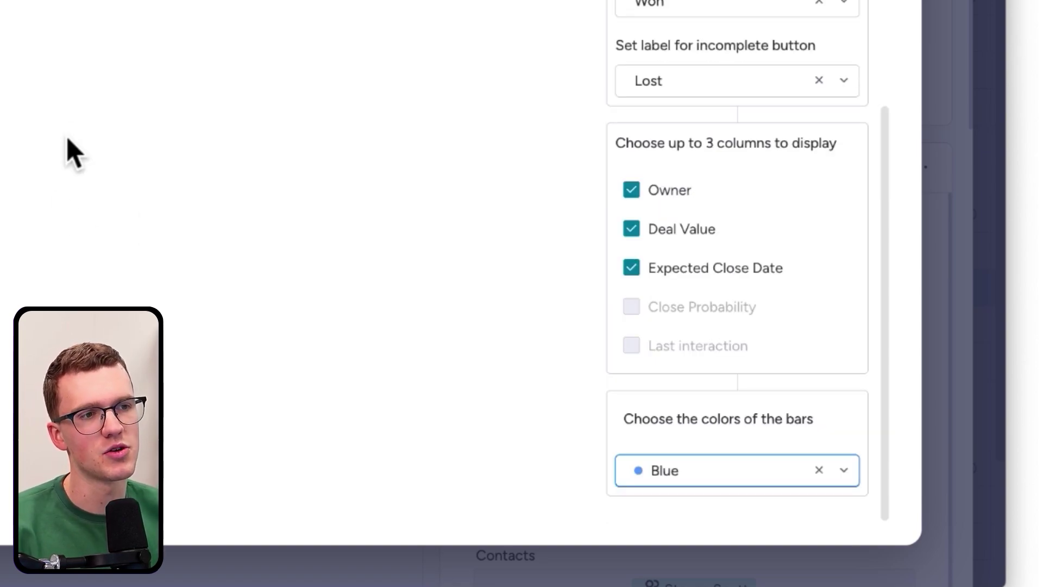
Try the Lost and Won outcomes in the stage bar preview, return the deal to Proposal and close the widget settings.
left_click(624, 135)
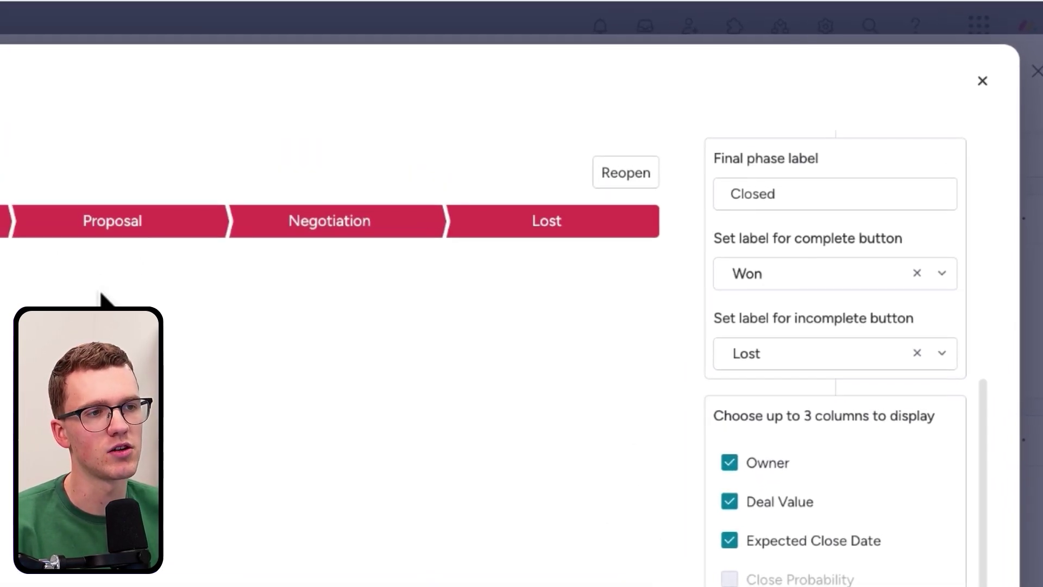
left_click(621, 175)
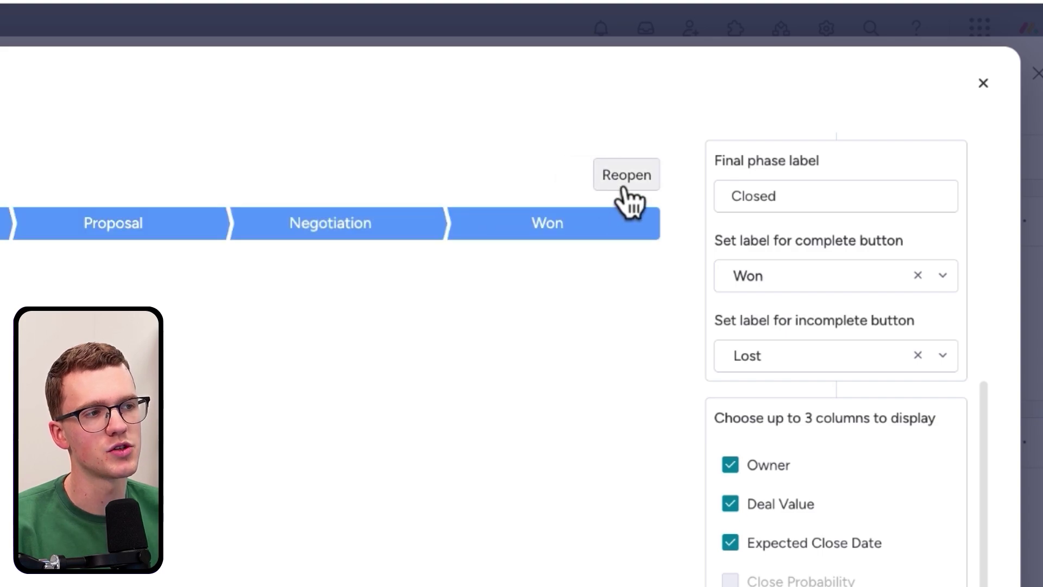
left_click(111, 222)
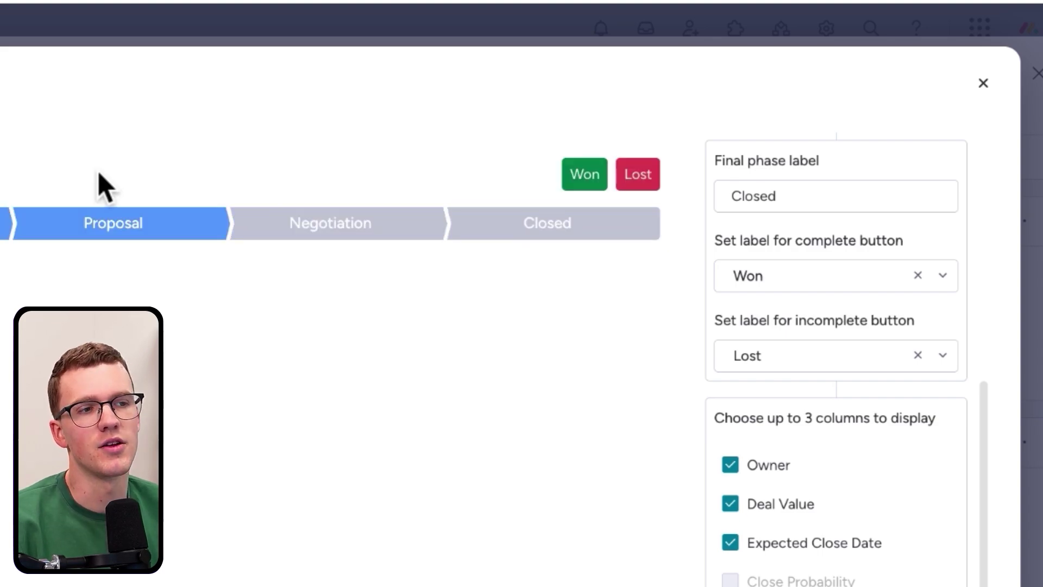
left_click(983, 84)
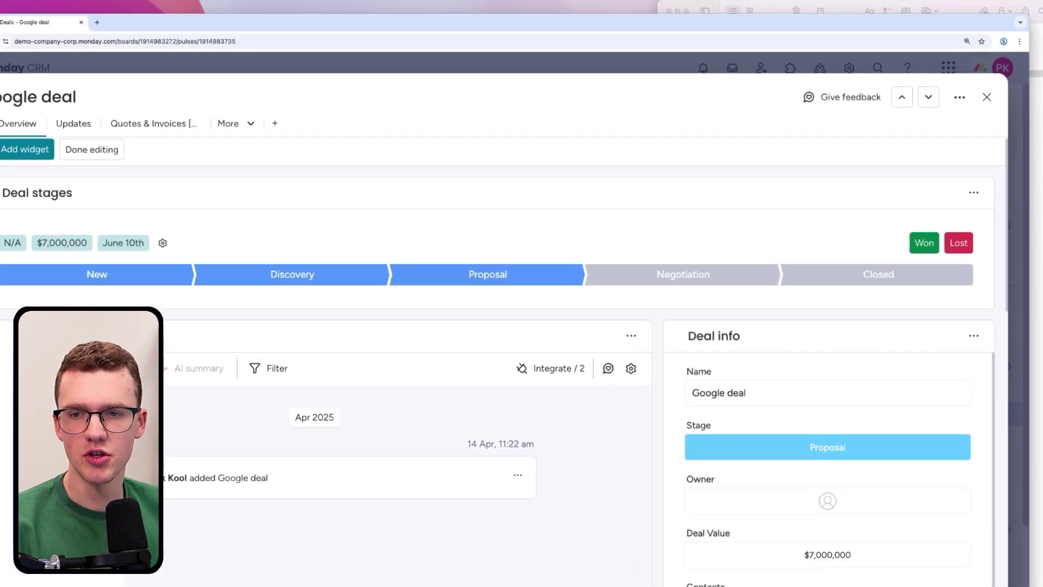
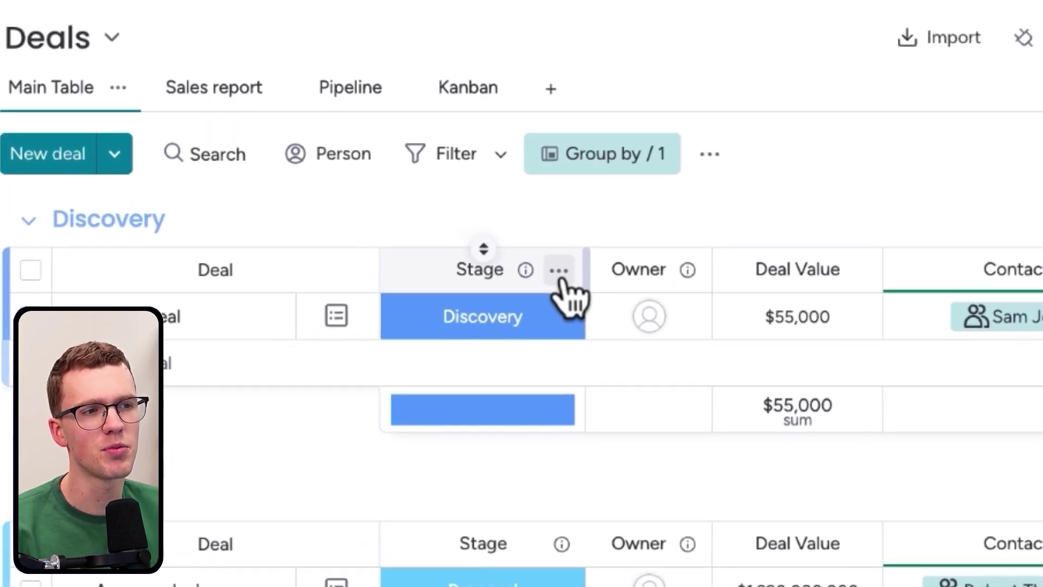
left_click(471, 219)
mouse_move(630, 320)
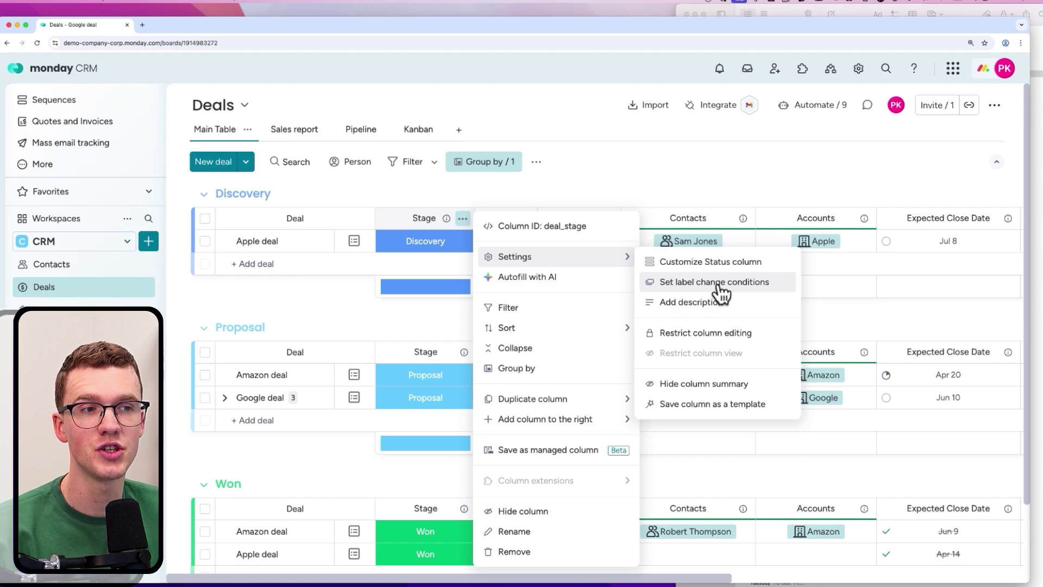
left_click(755, 226)
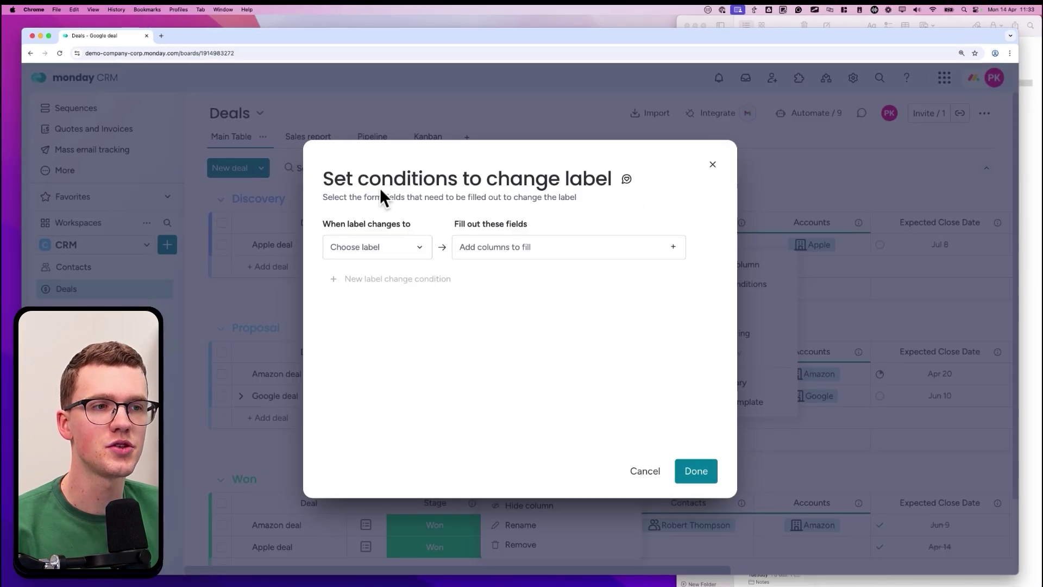
left_click_drag(314, 219, 480, 241)
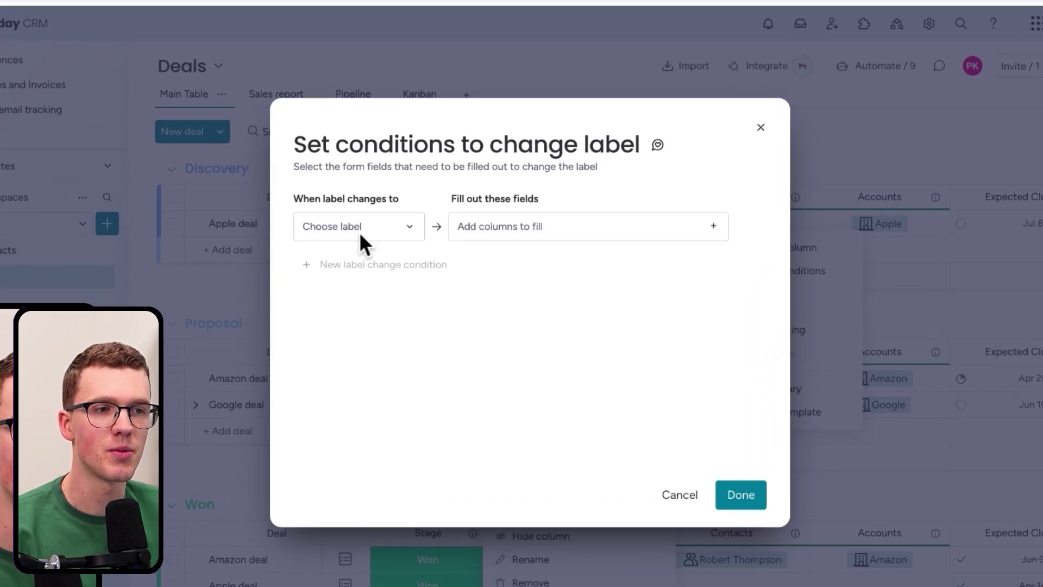
left_click(372, 249)
scroll(394, 339, "down", 2)
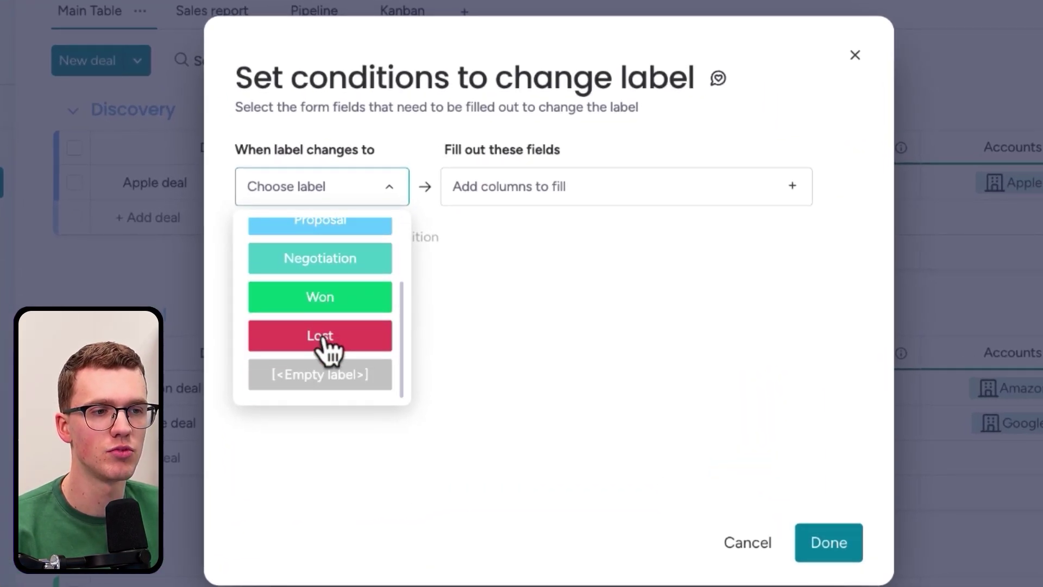
left_click(324, 338)
left_click(575, 197)
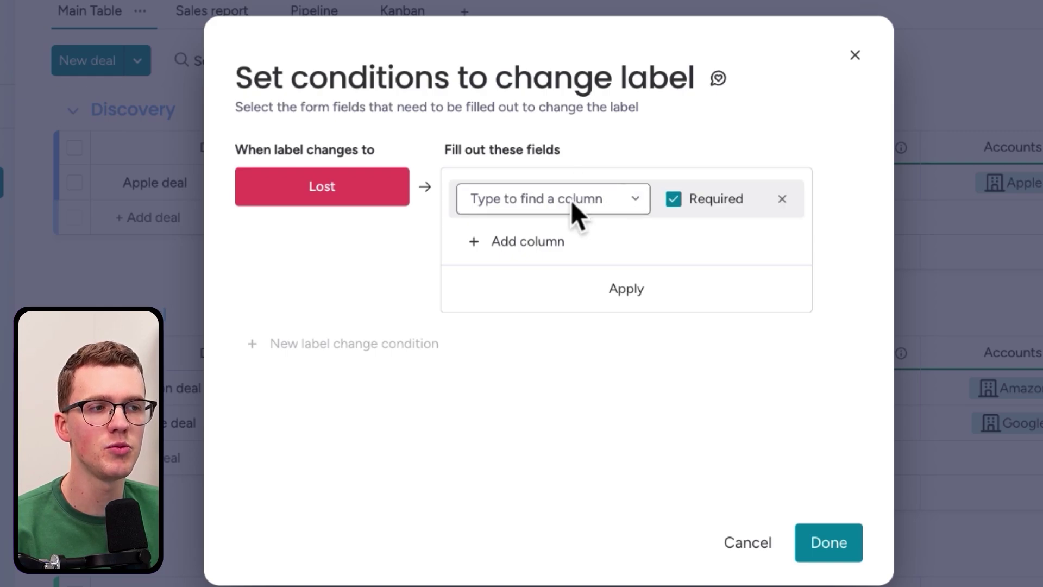
left_click(580, 215)
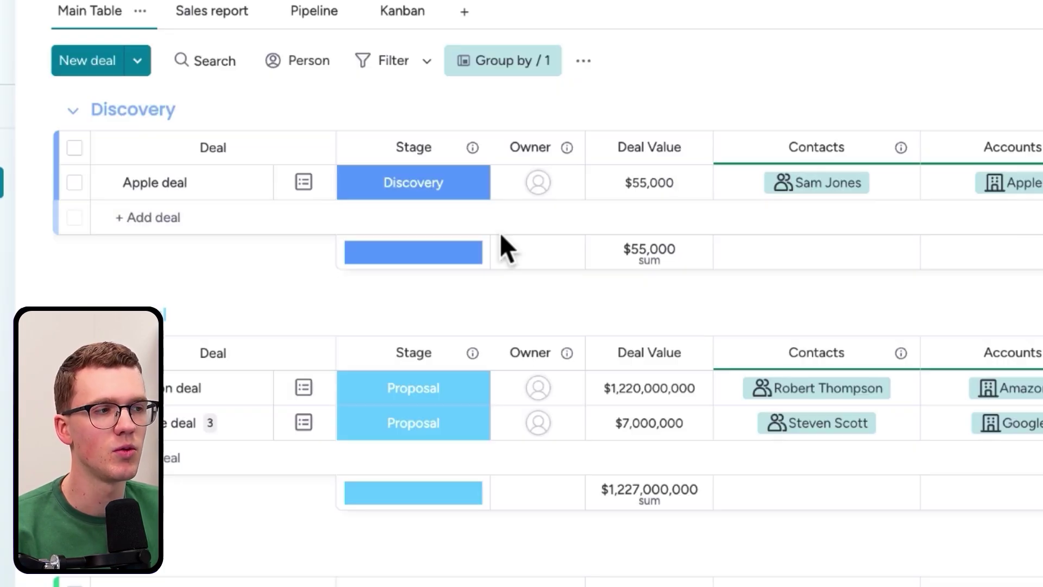
Add a Long text column at the end of the Main Table and name it Lost Reason.
scroll(973, 179, "right", 5)
left_click(973, 158)
left_click(797, 222)
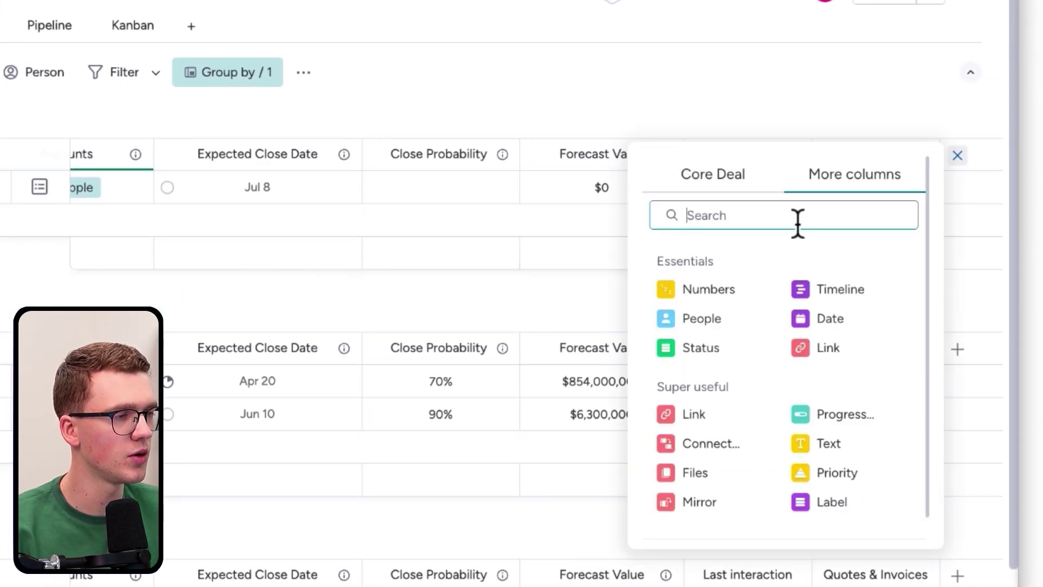
type("text")
left_click(706, 291)
left_click(826, 155)
type("Lost Reason")
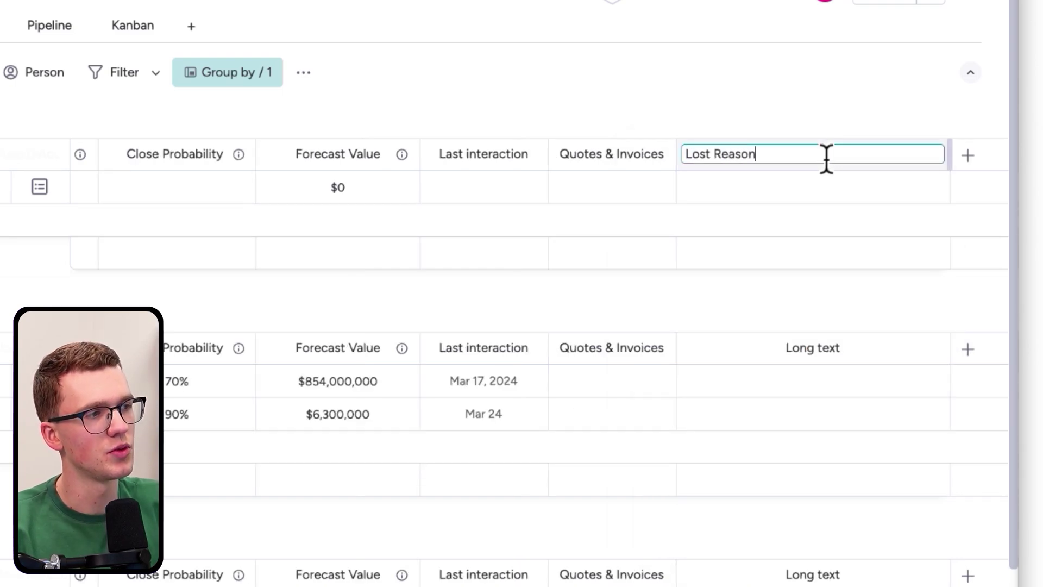
key("Return")
Open the label change conditions of the Stage column and choose Lost as the label that triggers the condition.
scroll(768, 181, "left", 5)
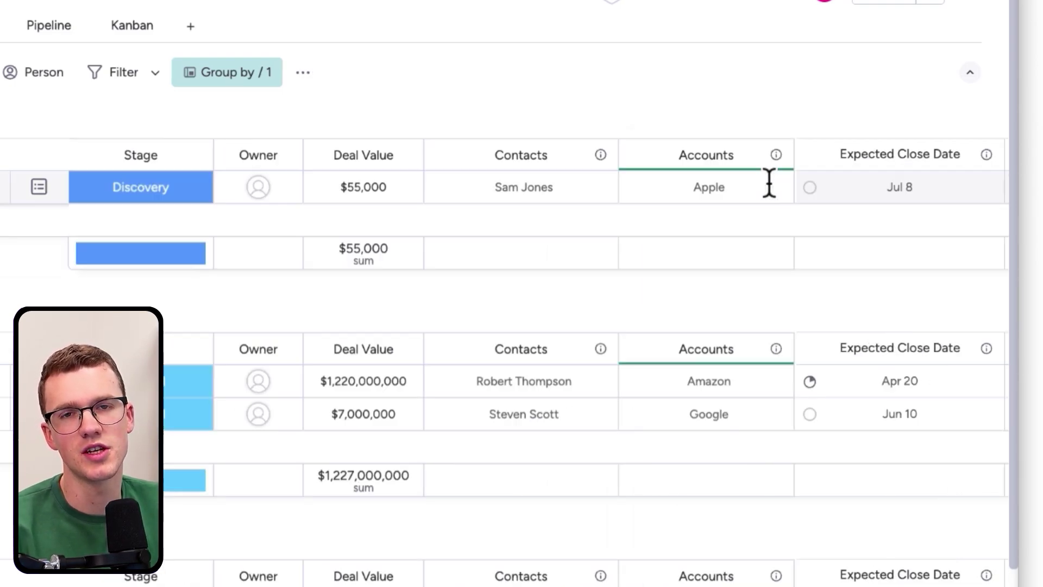
left_click(199, 156)
mouse_move(333, 217)
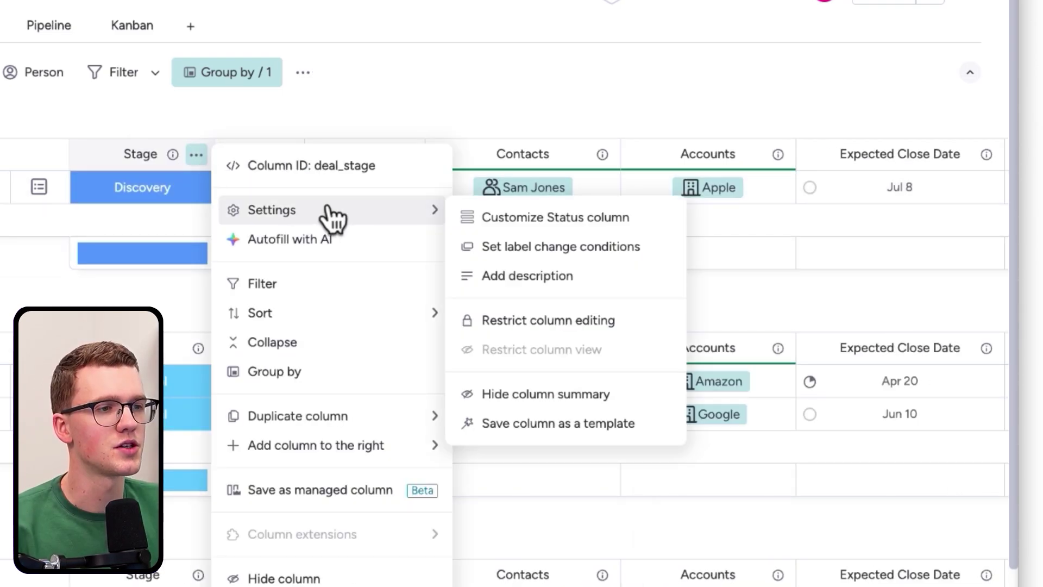
left_click(714, 246)
left_click(217, 191)
scroll(227, 359, "down", 2)
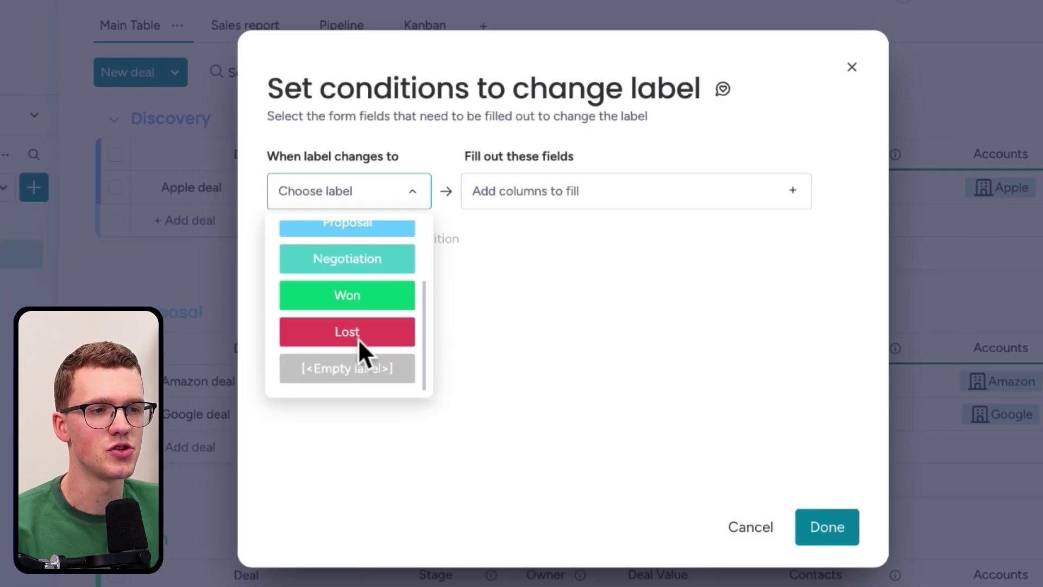
left_click(222, 332)
Add Lost Reason as the required field for the Lost label and save the condition.
left_click(569, 194)
left_click(531, 208)
type("lost")
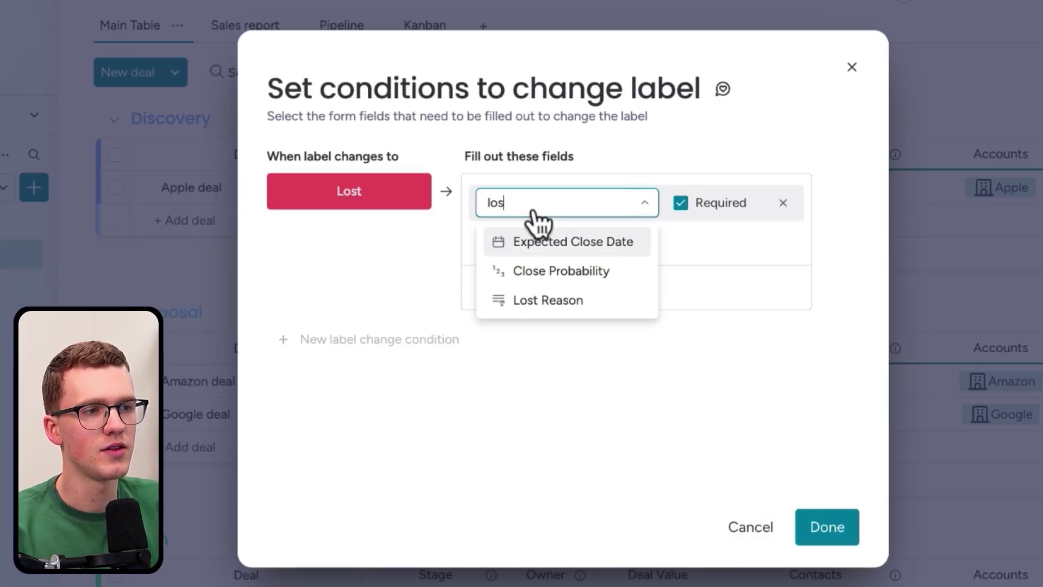
left_click(536, 241)
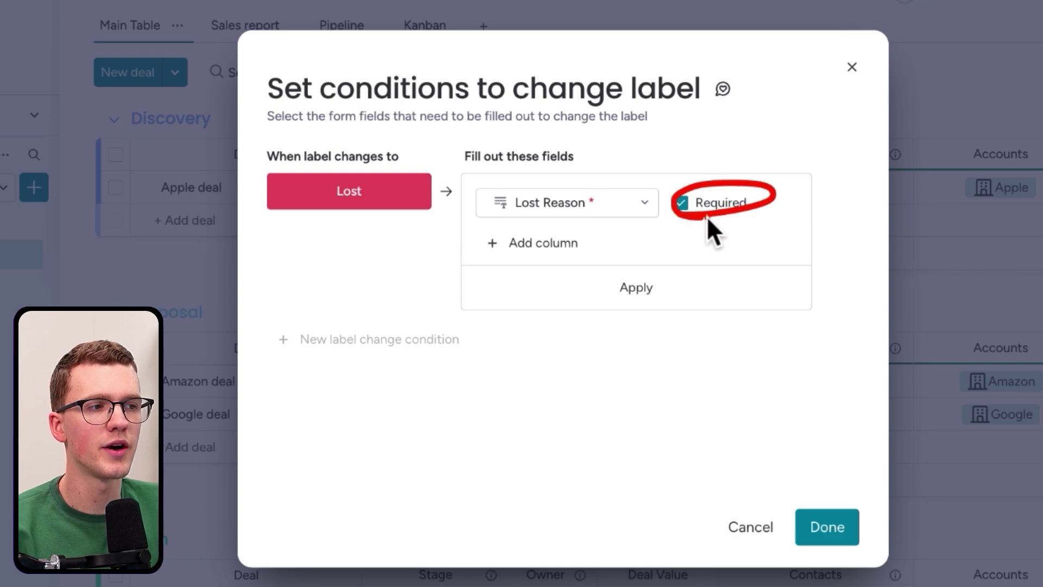
left_click(646, 289)
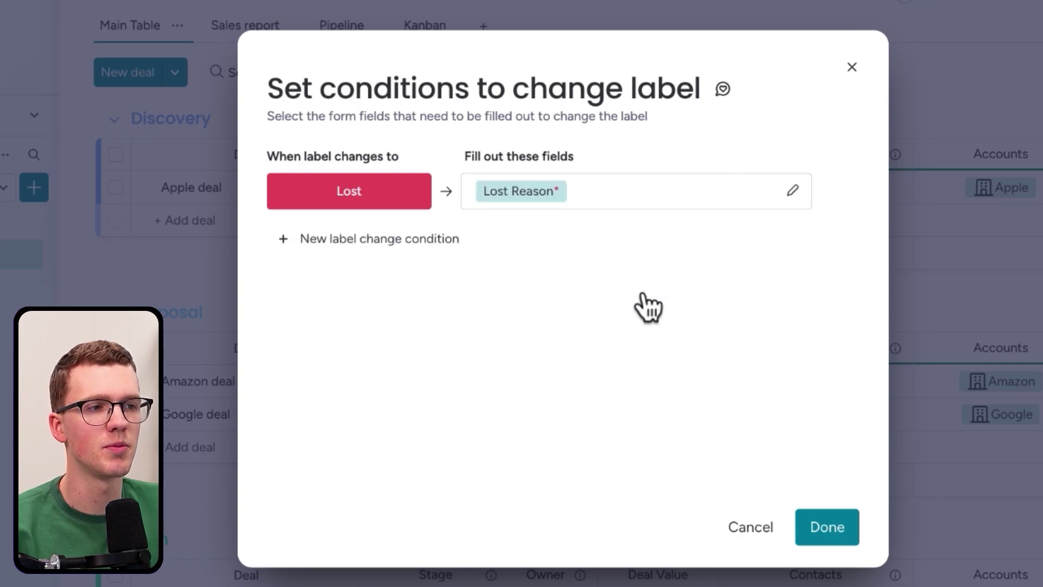
left_click(824, 529)
Try to change the Discovery group's Apple deal to Lost without entering a reason, and cancel the form.
left_click(424, 187)
left_click(384, 429)
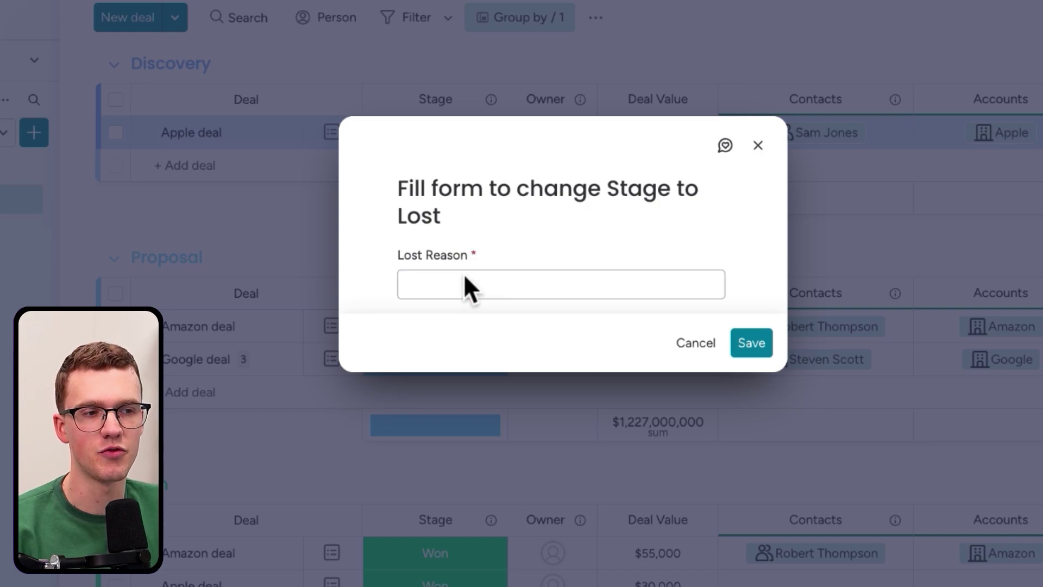
left_click(751, 343)
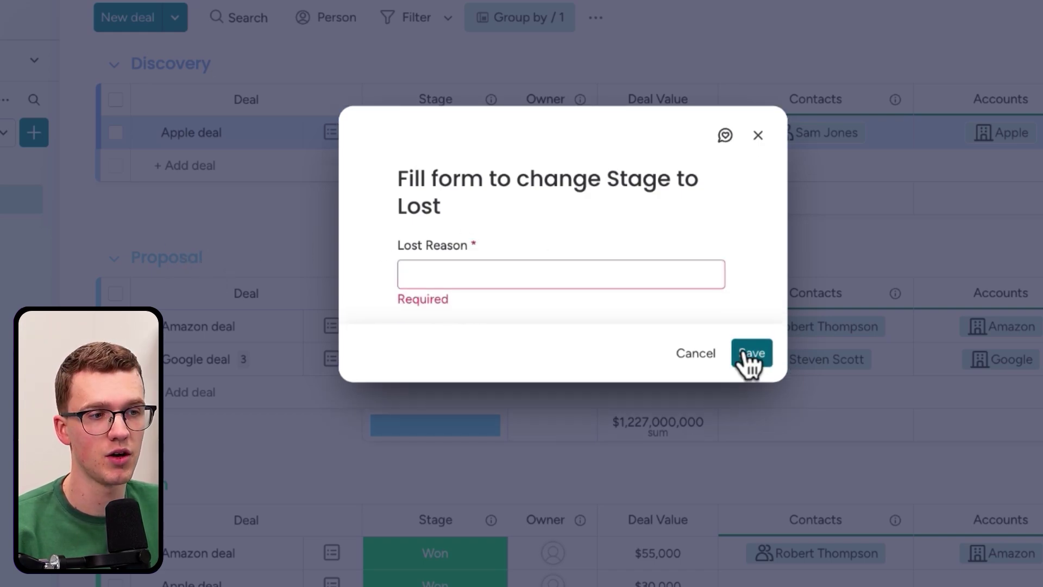
left_click(696, 356)
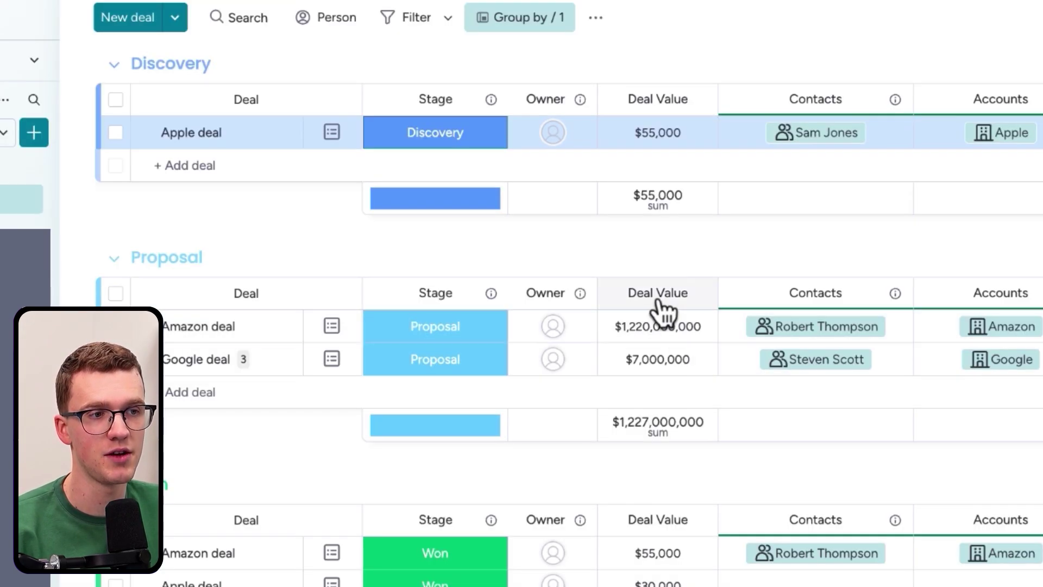
Change the Discovery group's Apple deal to Lost with the Lost Reason "Lead disengaged" and check its entry in the Lost group.
left_click(450, 149)
left_click(408, 356)
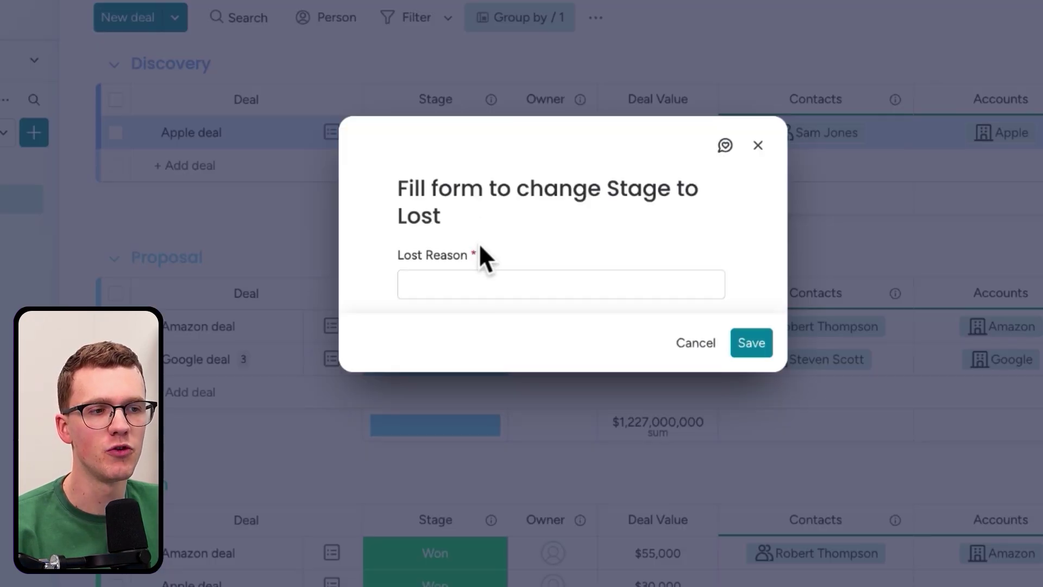
left_click(476, 282)
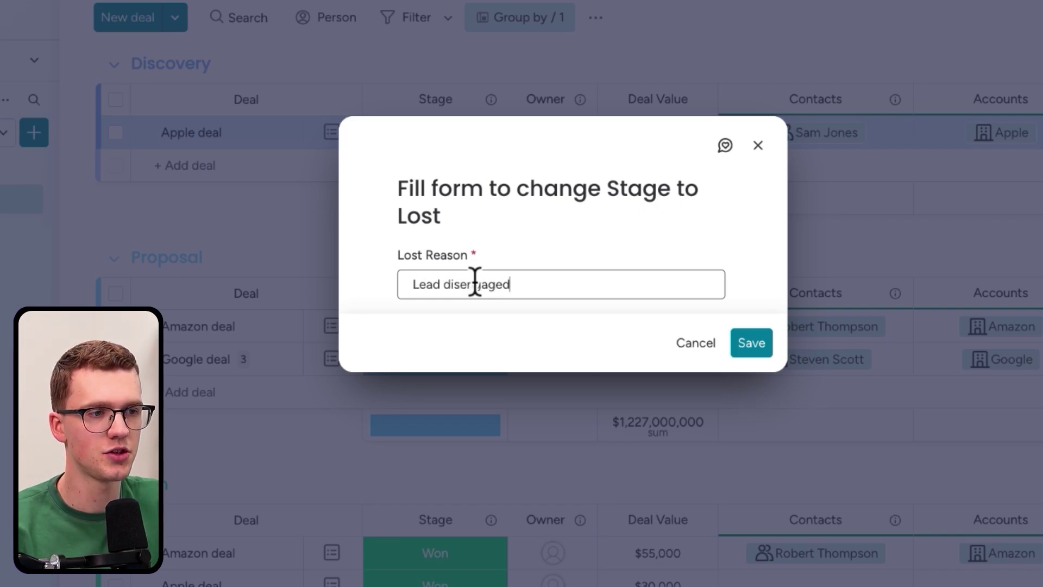
key("Return")
scroll(681, 245, "down", 3)
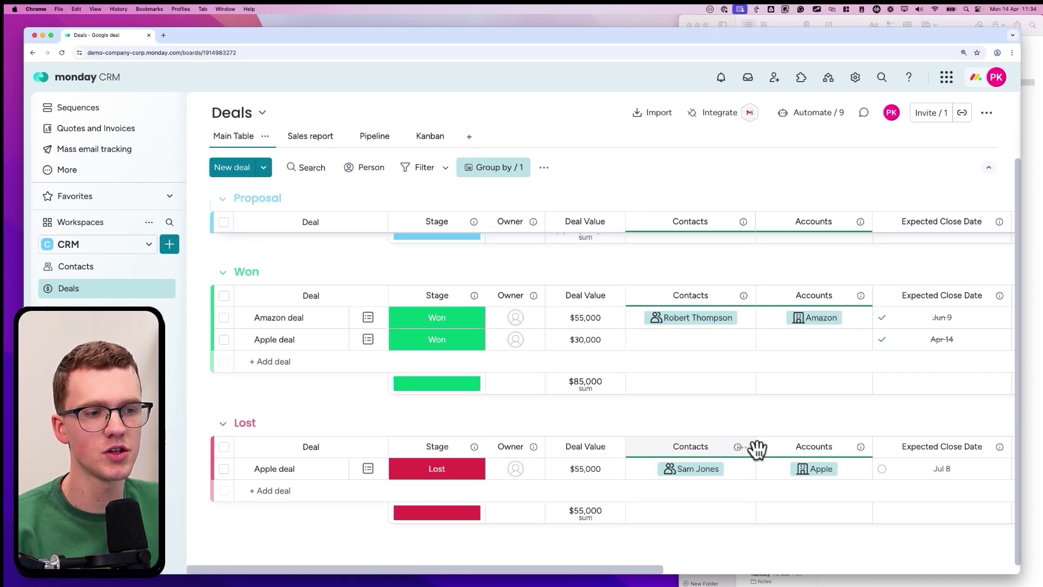
scroll(757, 449, "right", 10)
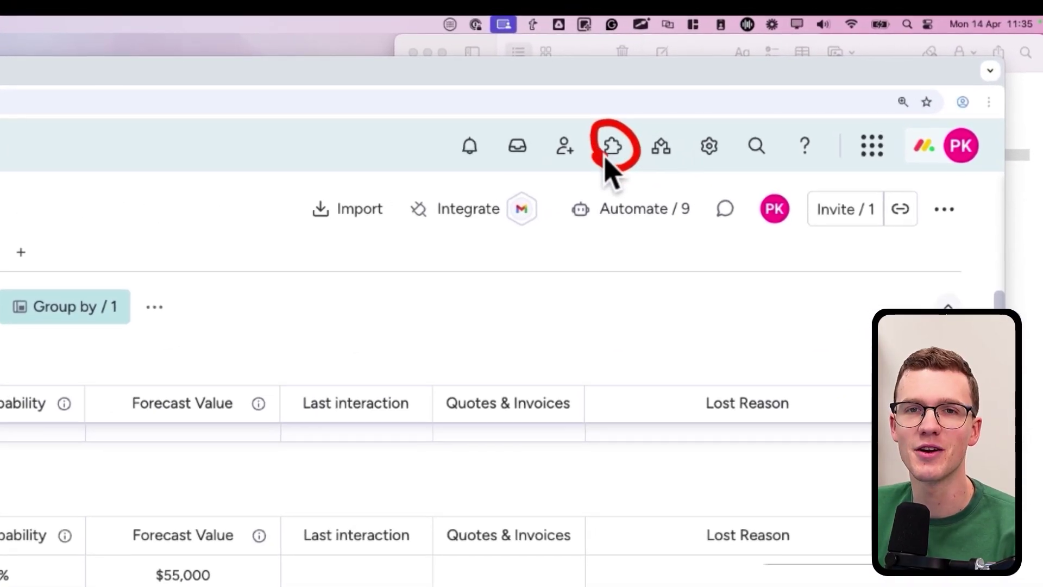
Open the monday marketplace and search the apps for "workflow".
left_click(617, 157)
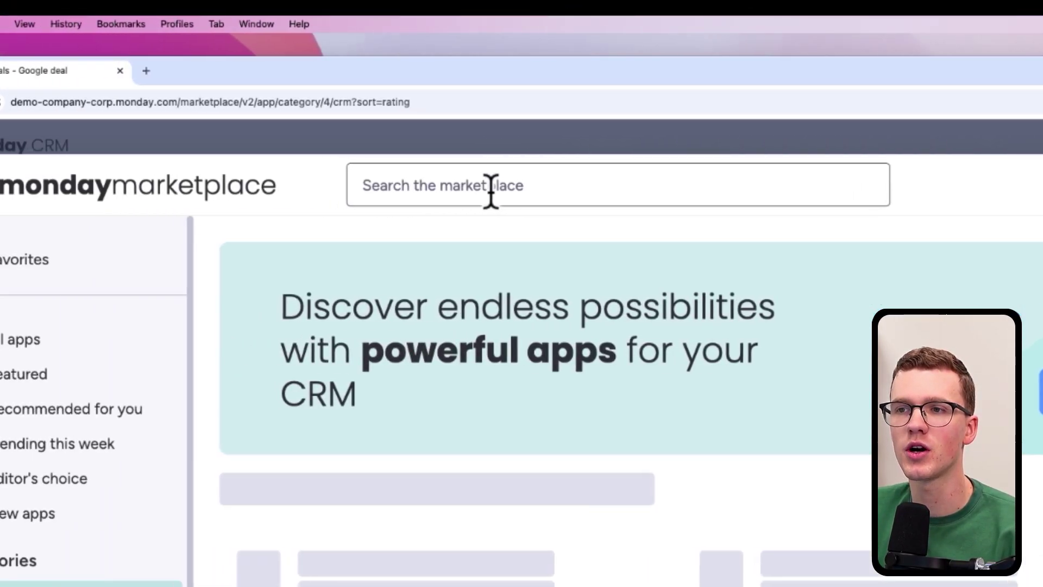
left_click(617, 191)
type("workflow")
key("Return")
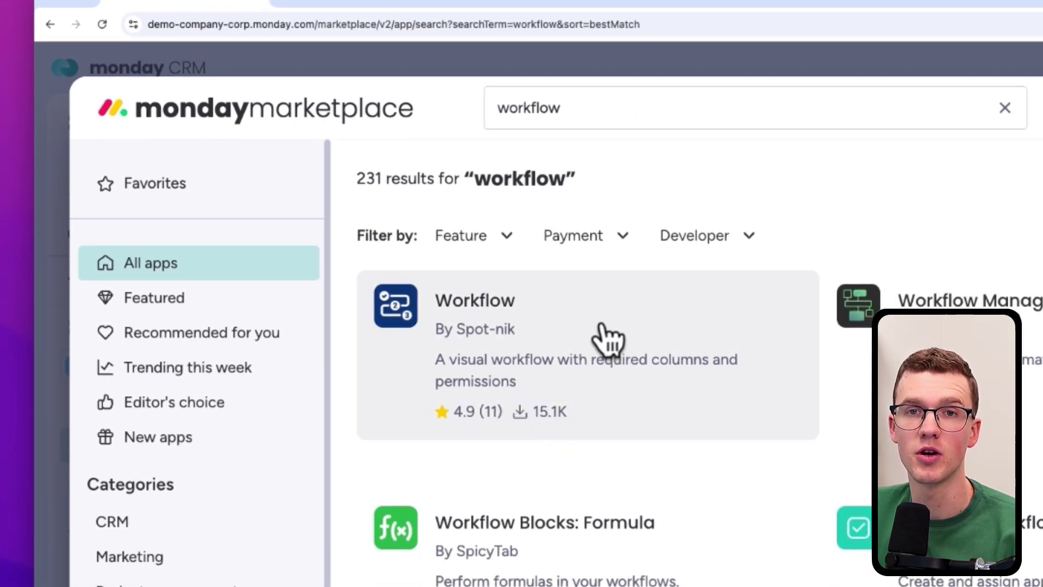
Open the Workflow app by Spot-nik from the marketplace search results.
left_click(548, 352)
left_click(600, 467)
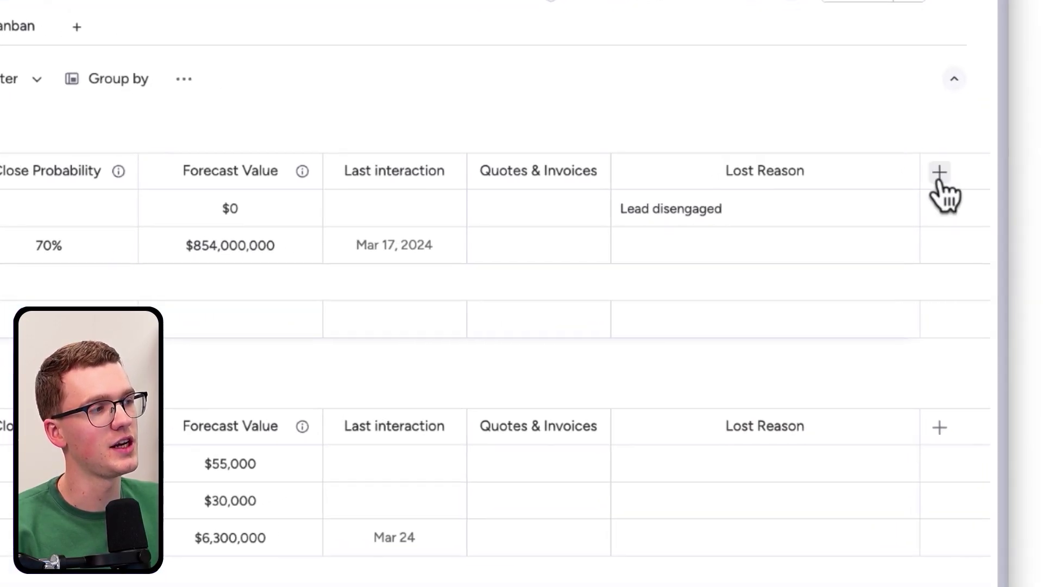
Search the Column Center for "workflow" and look at the Workflow app offered under Marketplace apps.
left_click(939, 173)
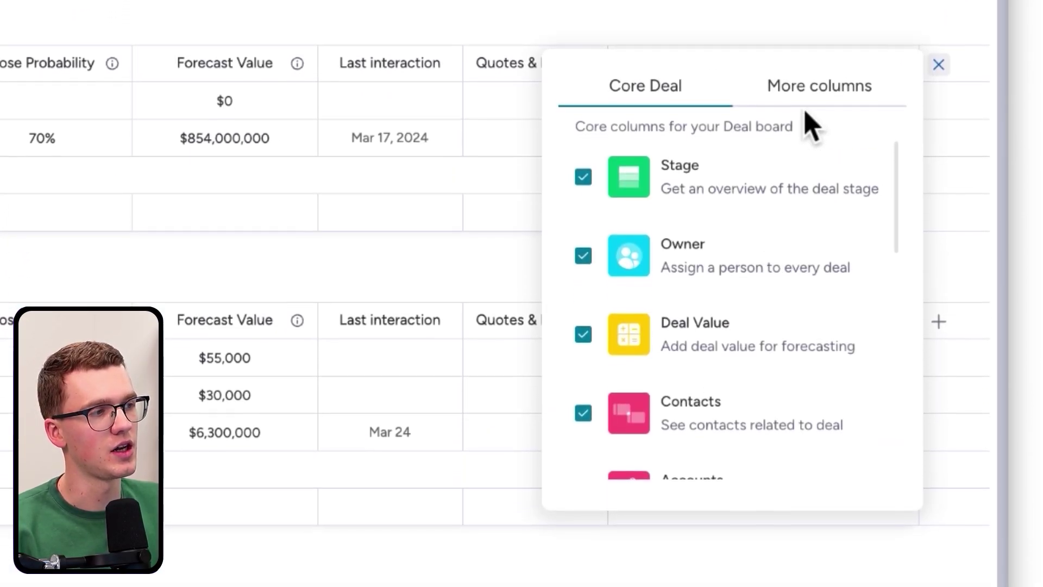
left_click(807, 87)
scroll(760, 489, "down", 1)
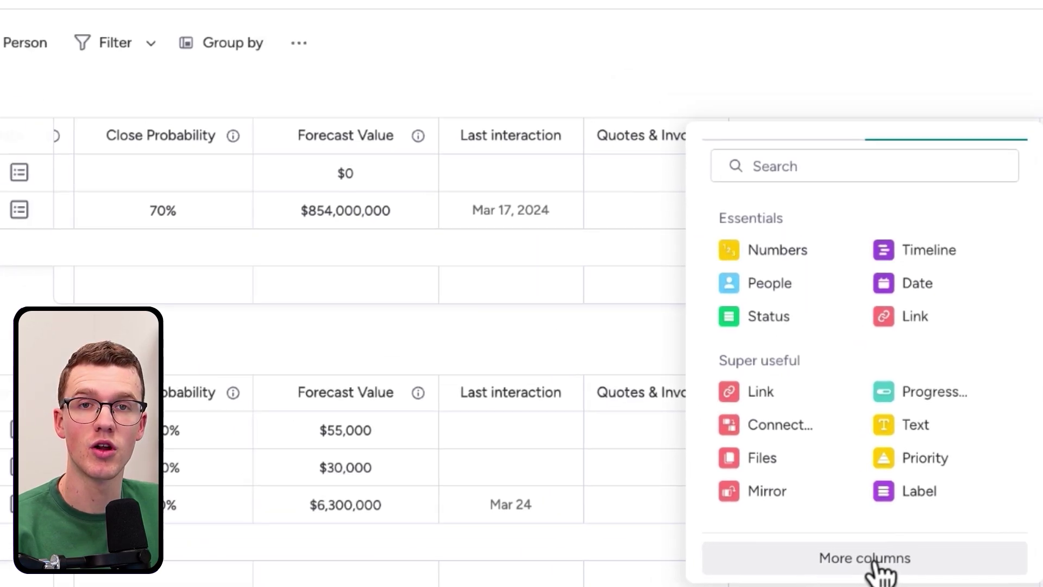
left_click(761, 491)
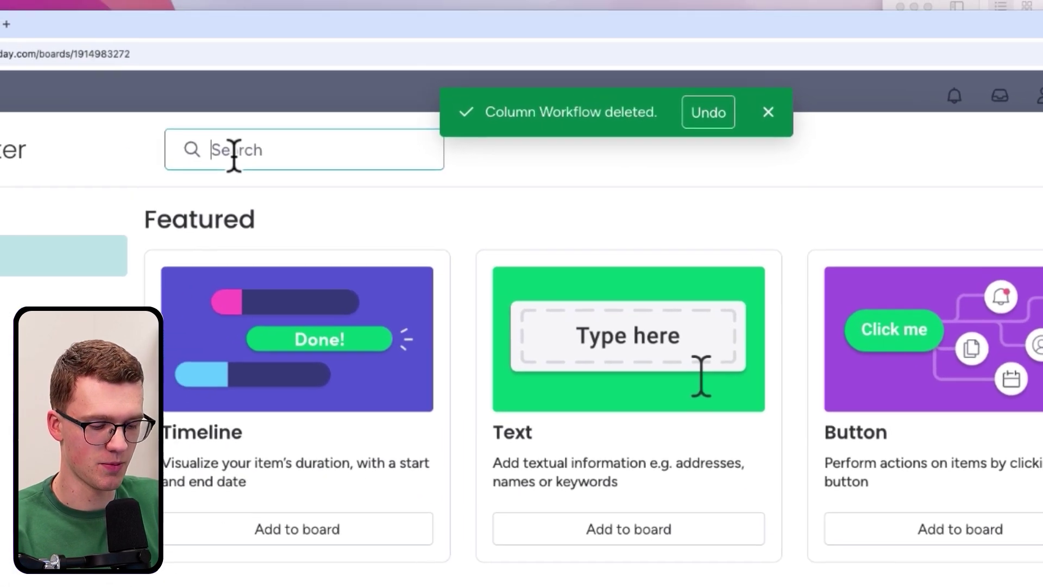
type("workflow")
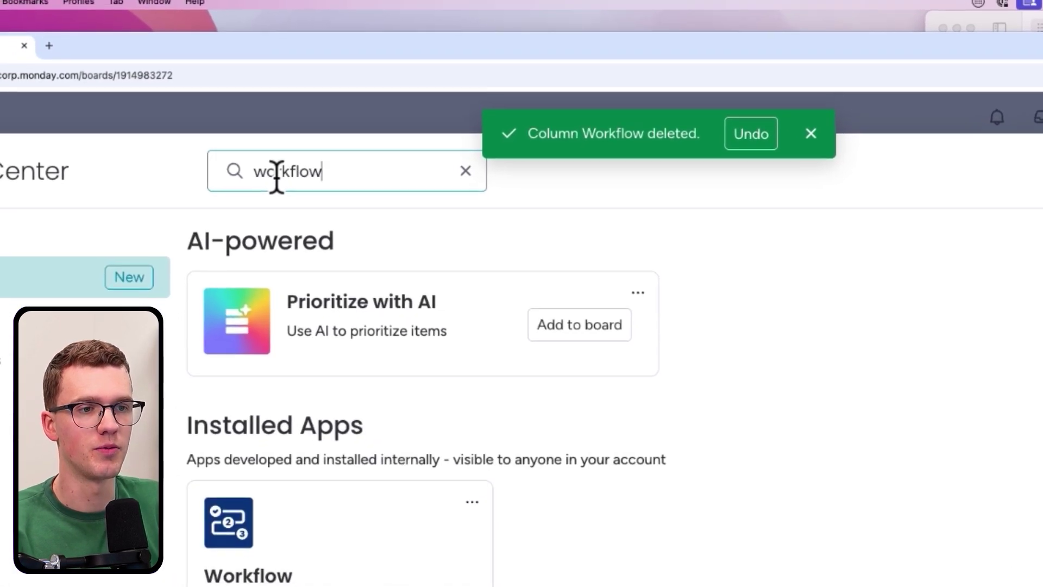
scroll(259, 489, "down", 1)
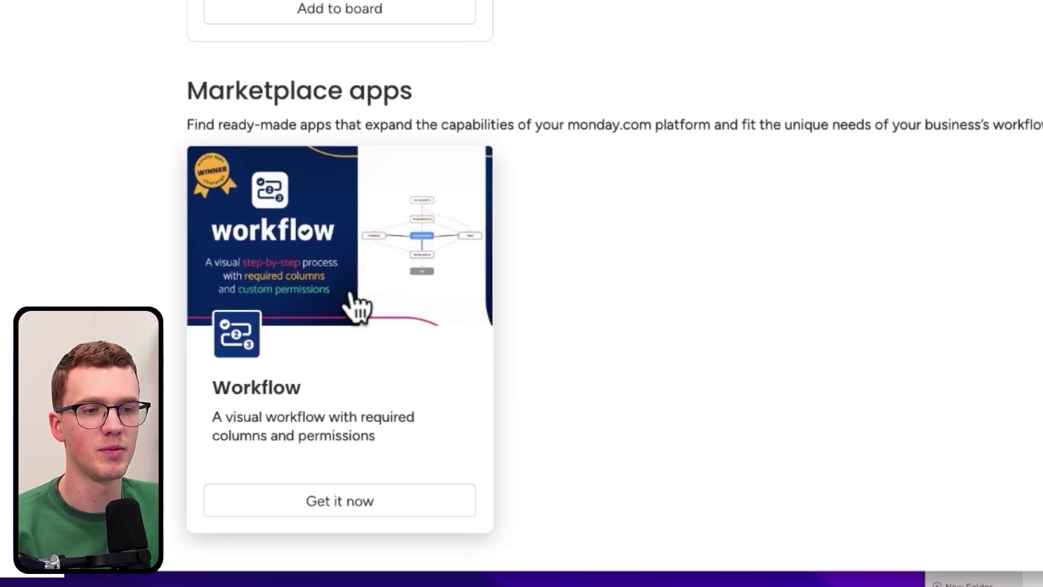
left_click(333, 314)
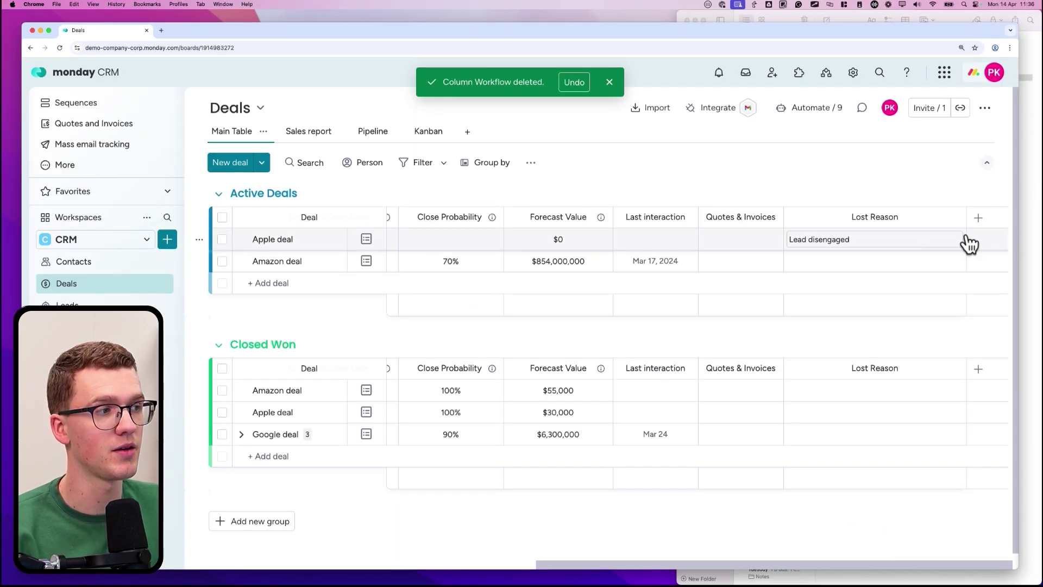
Find "workflow" in the Column Center, add the installed Workflow column to the Deals board, and move it beside Stage.
left_click(973, 215)
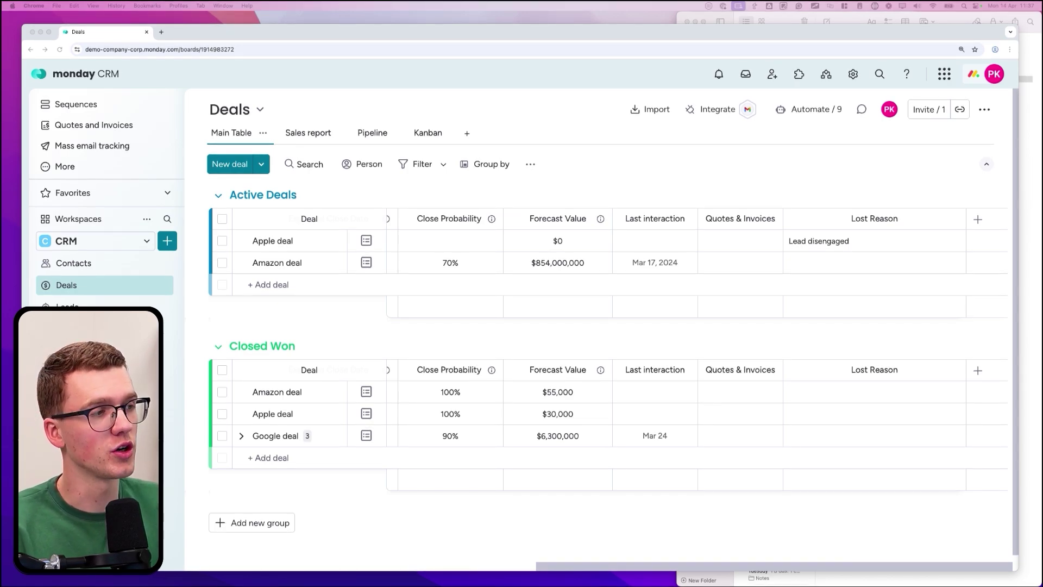
left_click(979, 220)
left_click(908, 232)
scroll(873, 413, "down", 2)
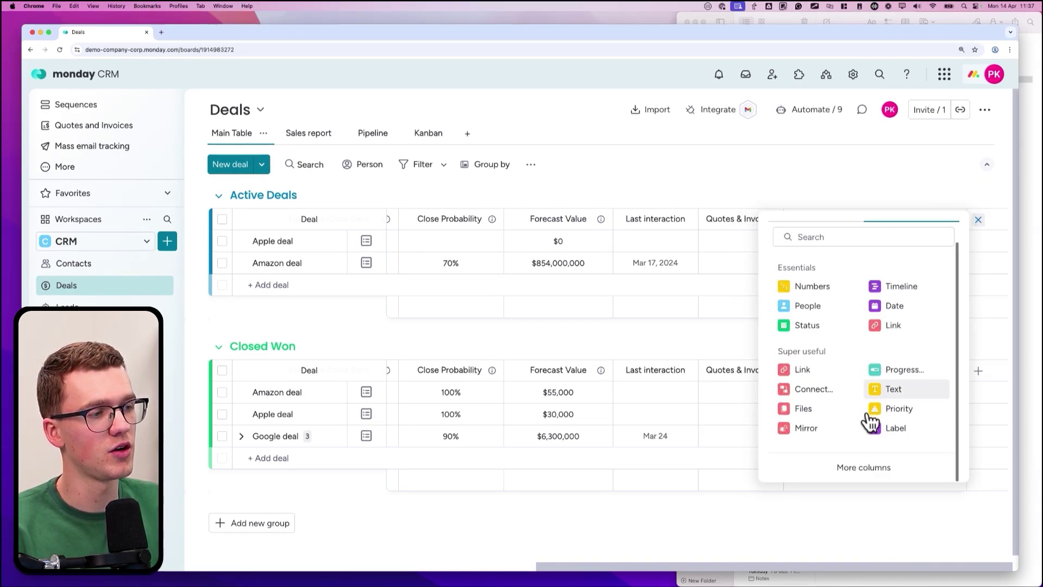
left_click(848, 468)
type("workflow")
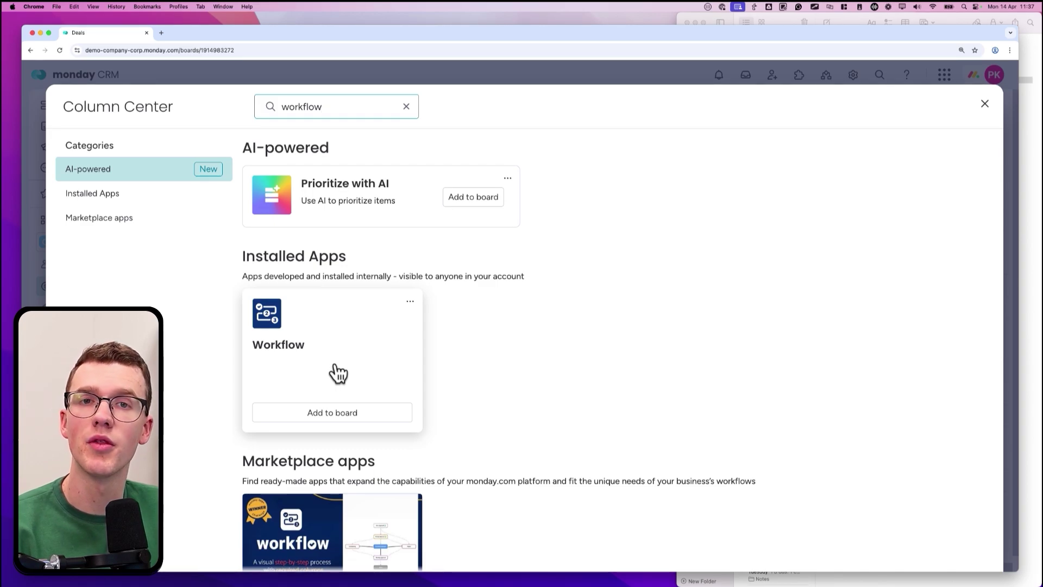
left_click(332, 414)
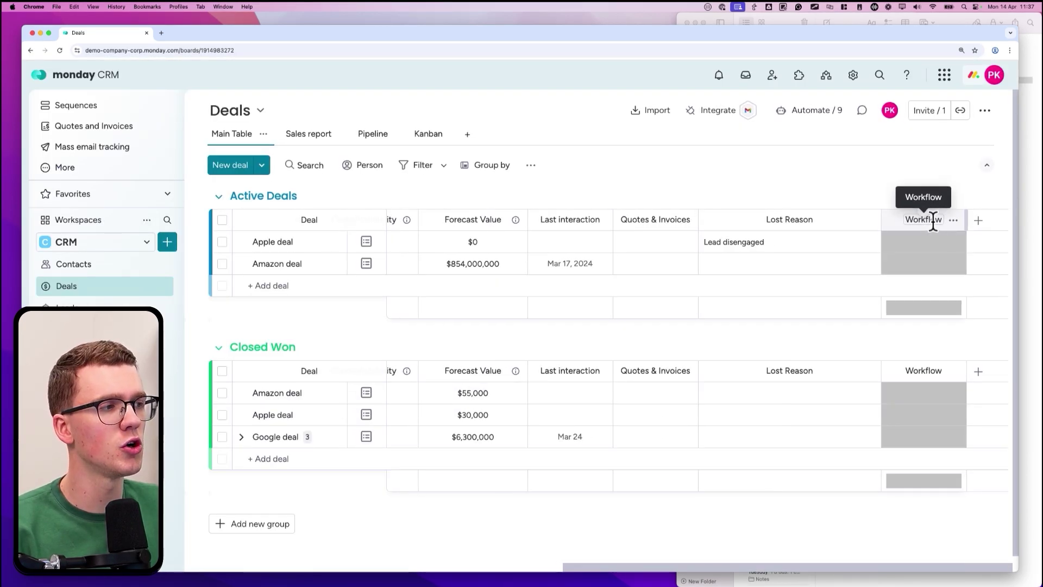
left_click_drag(935, 224, 508, 246)
Open the workflow editor for the new Workflow column, check Step Configuration, and return to Workflow Design.
left_click(511, 247)
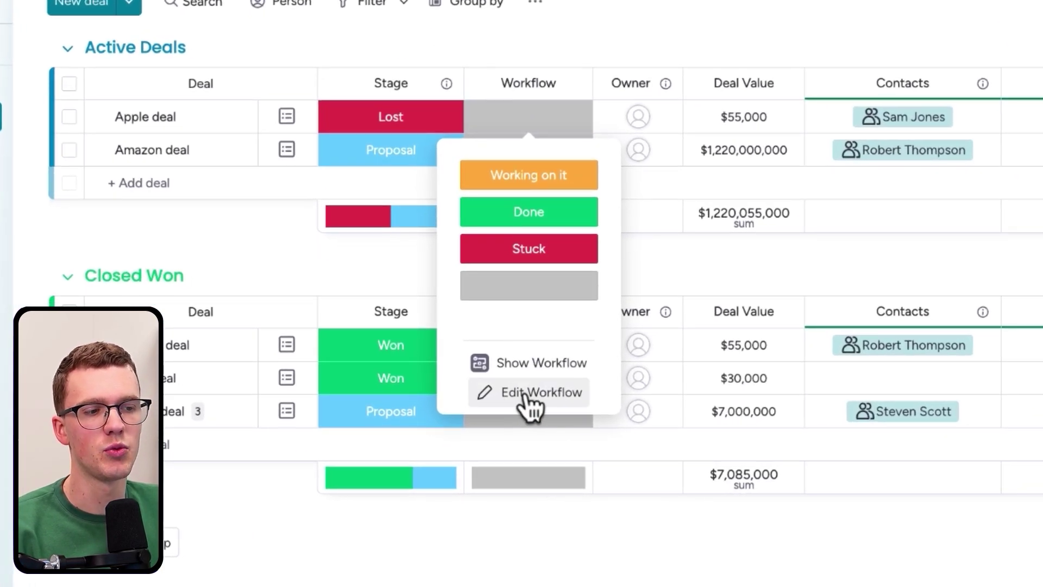
left_click(525, 399)
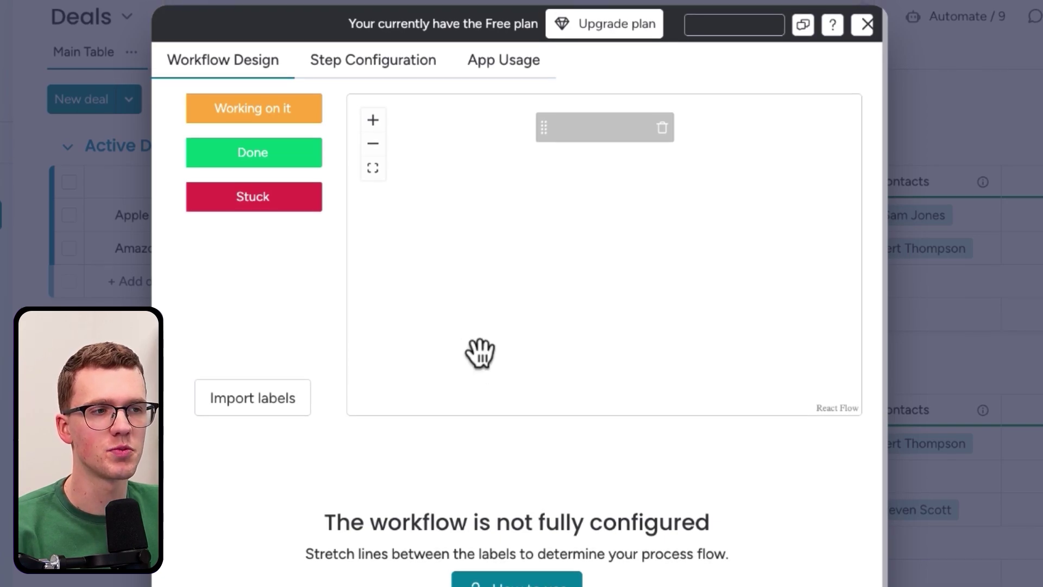
left_click(397, 73)
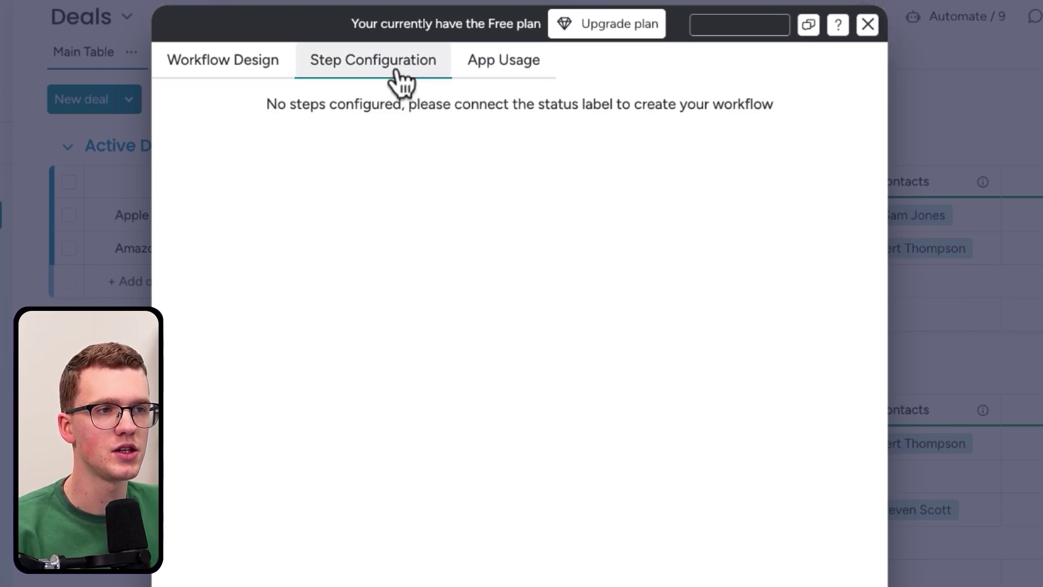
left_click(228, 61)
Place the Working on it and Done labels in the workflow and connect the blank status through Working on it to Done.
left_click_drag(255, 111, 611, 227)
left_click_drag(267, 110, 630, 304)
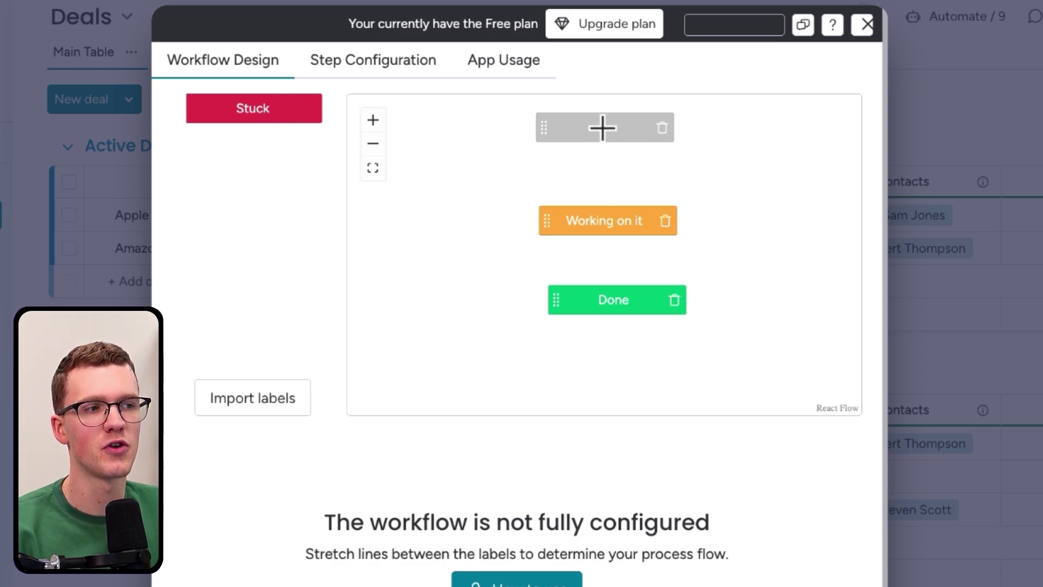
left_click_drag(603, 129, 616, 310)
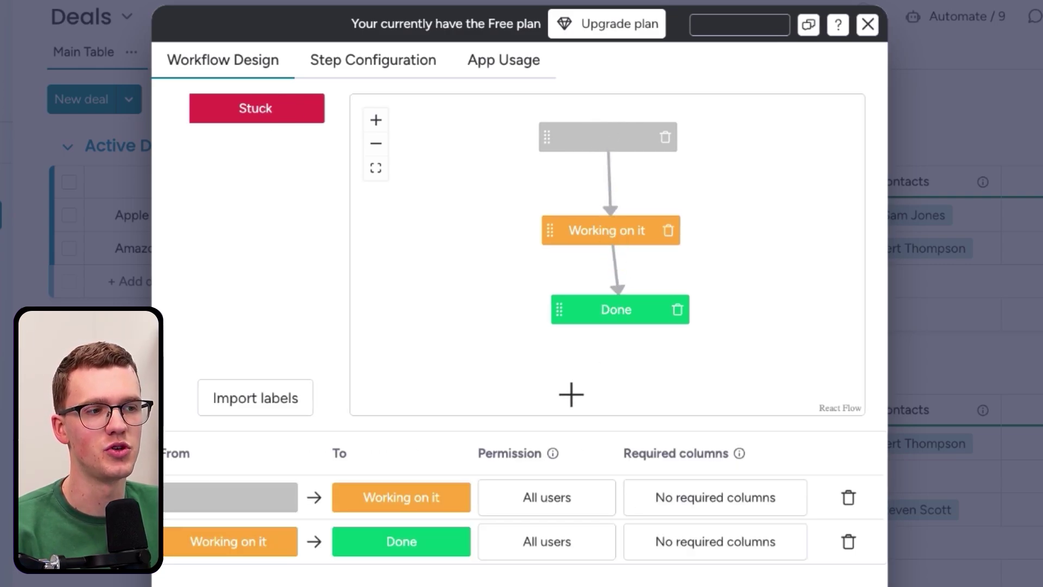
left_click_drag(241, 110, 415, 226)
left_click_drag(496, 134, 314, 239)
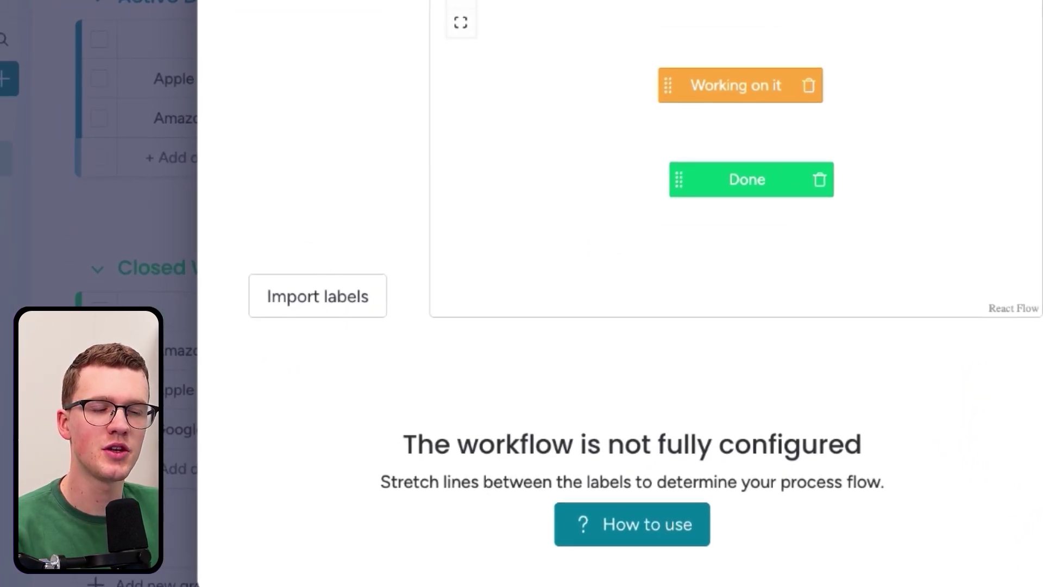
Import the labels of the Stage column into the workflow.
left_click(319, 290)
left_click(341, 368)
left_click(326, 420)
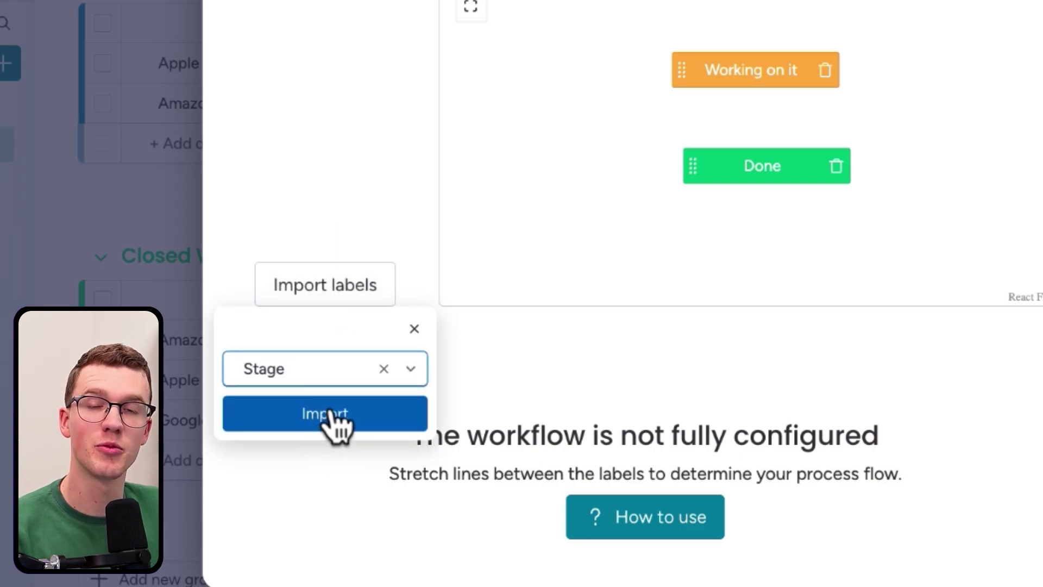
left_click(355, 421)
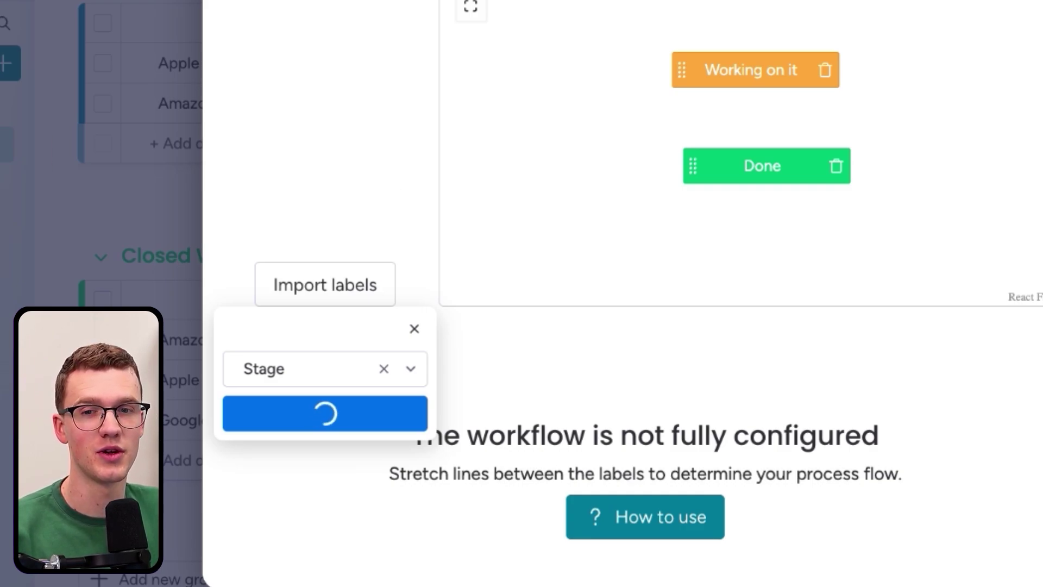
Replace Working on it and Done with Won, Lost, Negotiation and Proposal; connect blank to Negotiation to Proposal, and Proposal to Won and Lost.
left_click_drag(360, 42, 646, 187)
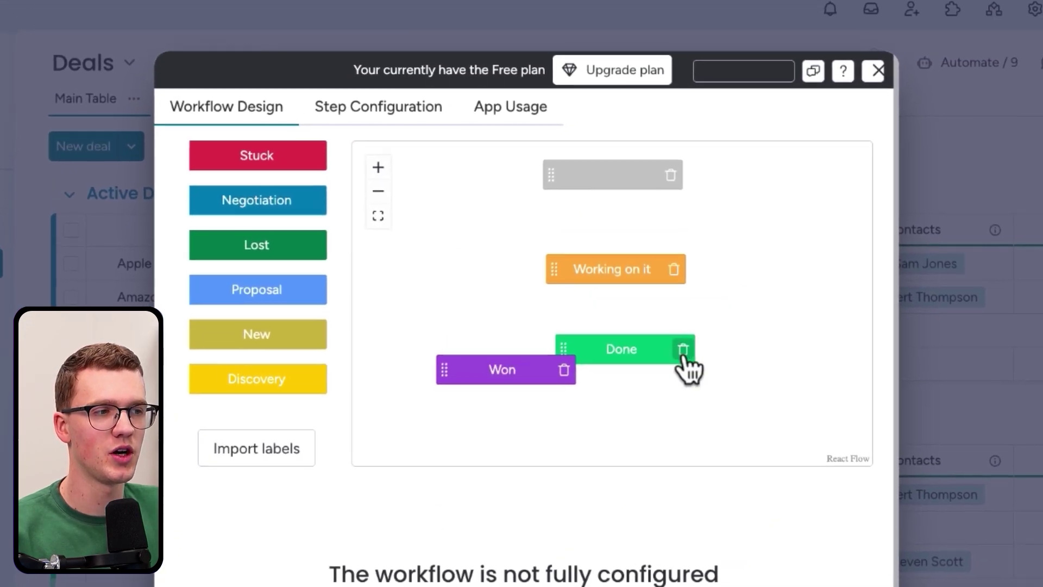
left_click(661, 288)
left_click_drag(258, 302, 741, 390)
mouse_move(252, 301)
left_mouse_down()
mouse_move(473, 311)
mouse_move(586, 224)
mouse_move(573, 251)
left_mouse_up()
left_click_drag(541, 272, 489, 308)
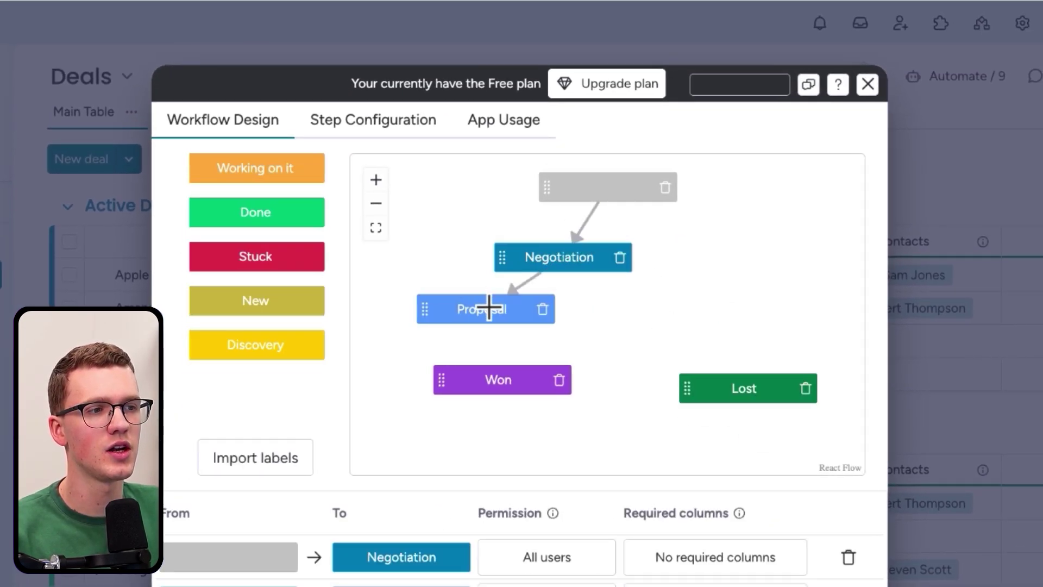
left_click_drag(621, 361, 685, 379)
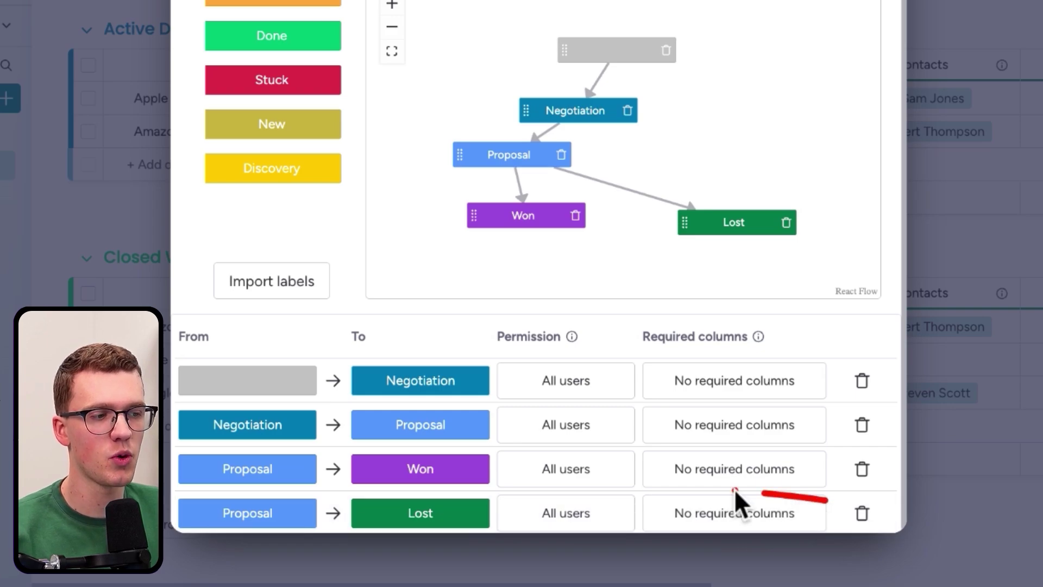
Make Lost Reason a required column for the Proposal to Lost transition and close the workflow editor.
left_click(757, 516)
scroll(699, 466, "down", 5)
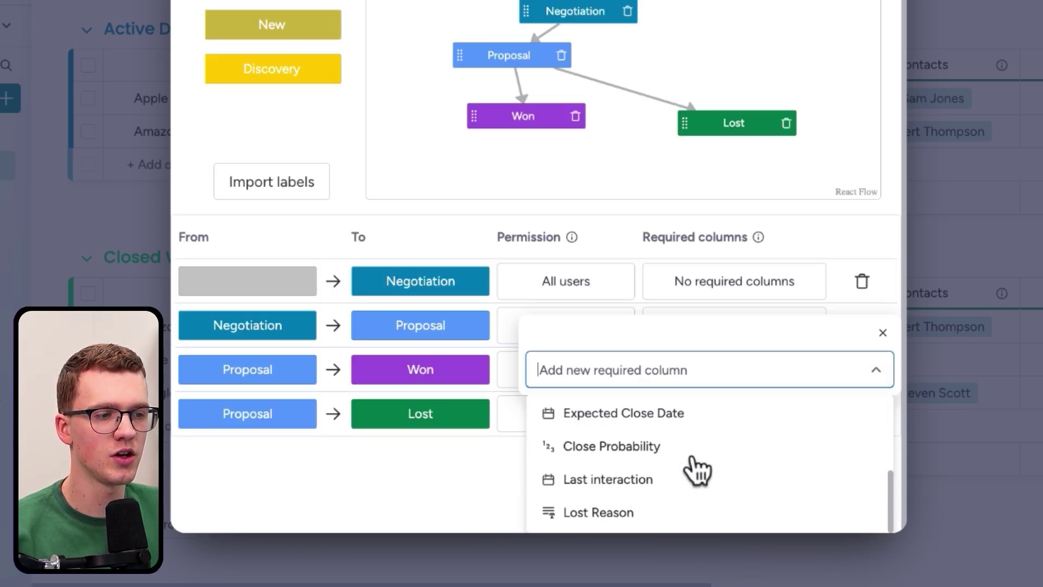
left_click(633, 514)
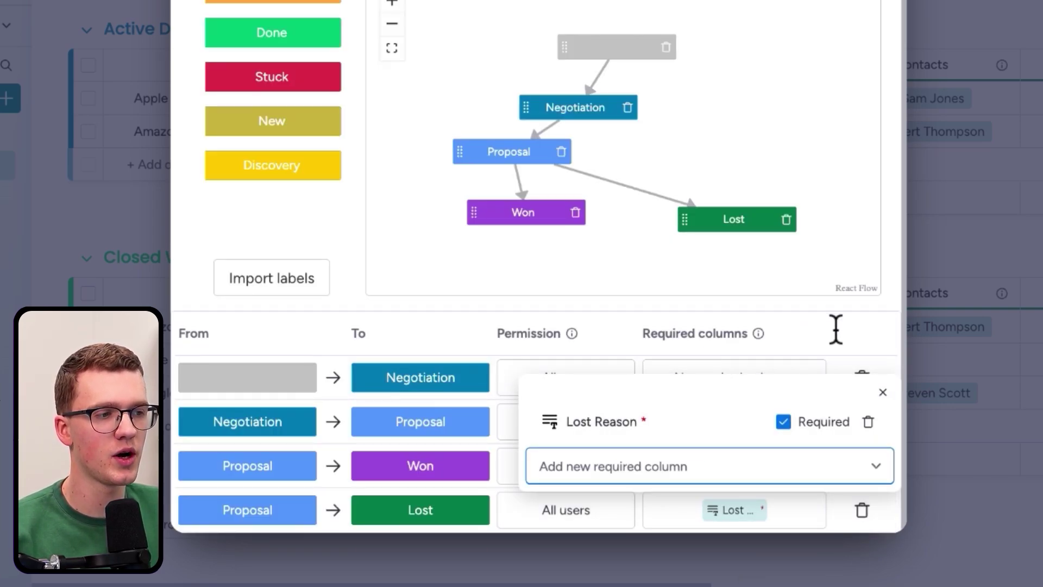
left_click(843, 353)
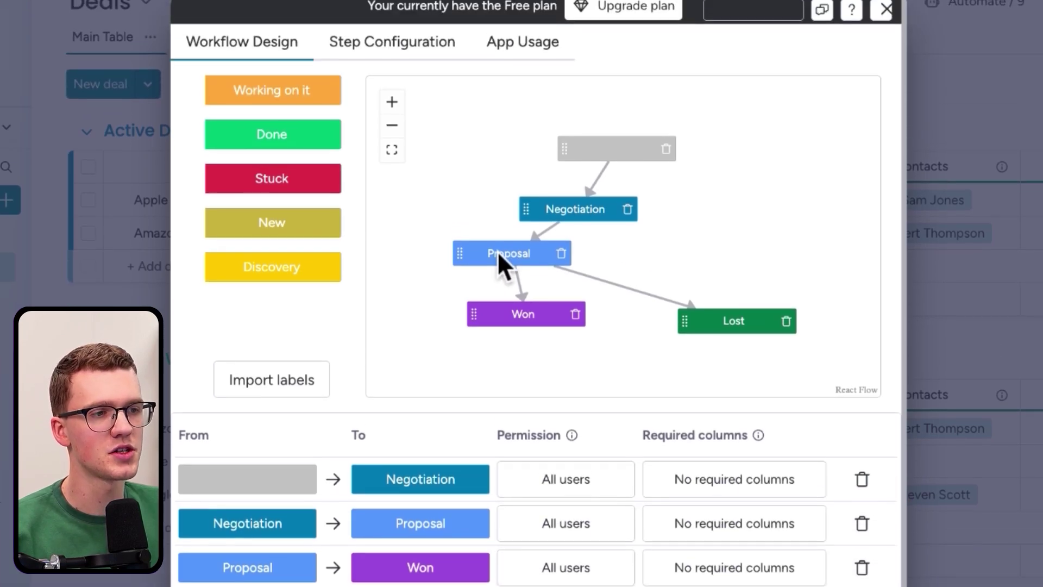
left_click(972, 276)
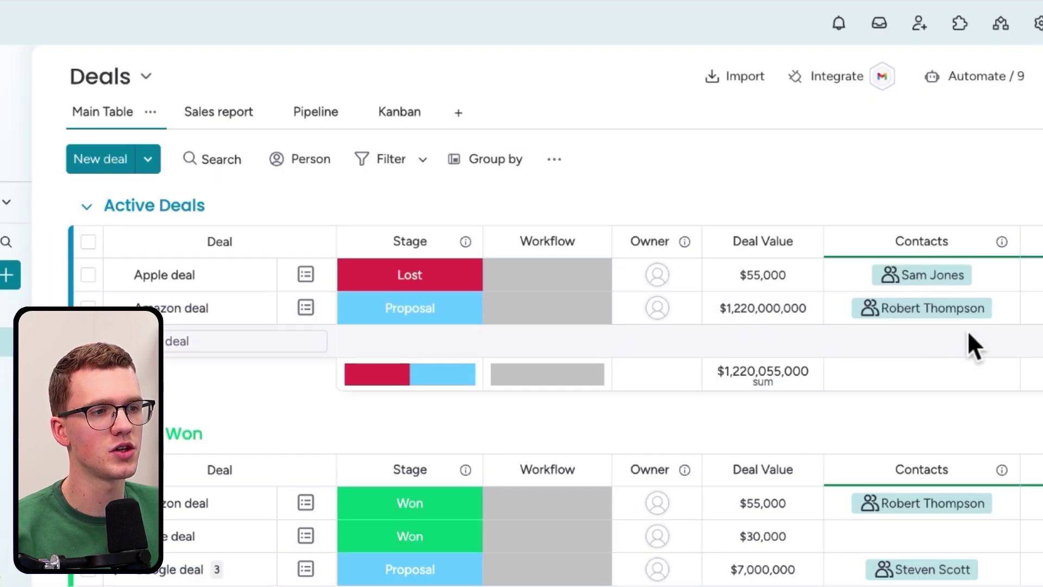
Advance the Amazon deal in Active Deals through the Workflow column to Negotiation and on to Proposal.
left_click(537, 317)
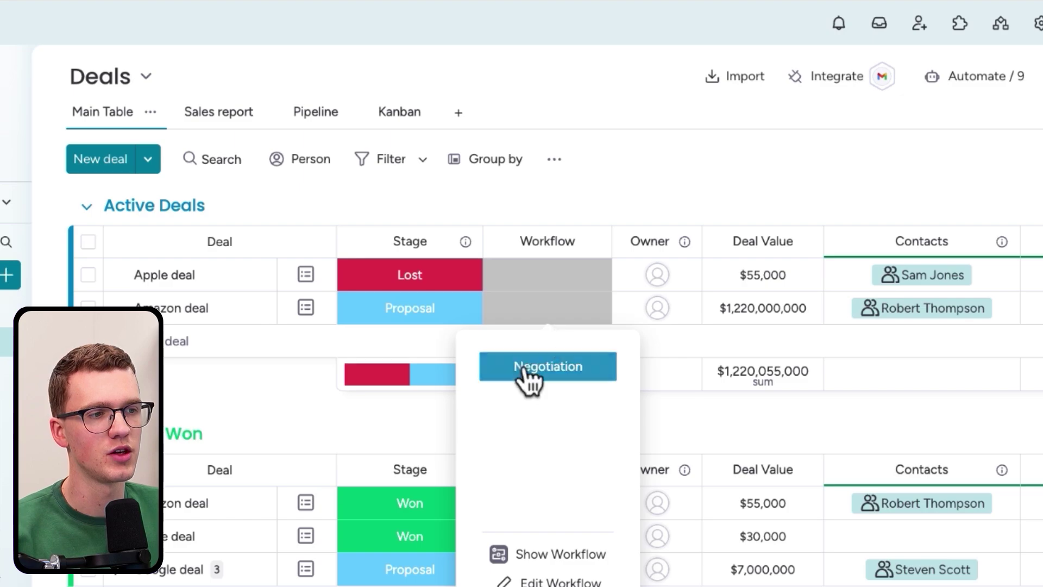
left_click(523, 370)
left_click(551, 315)
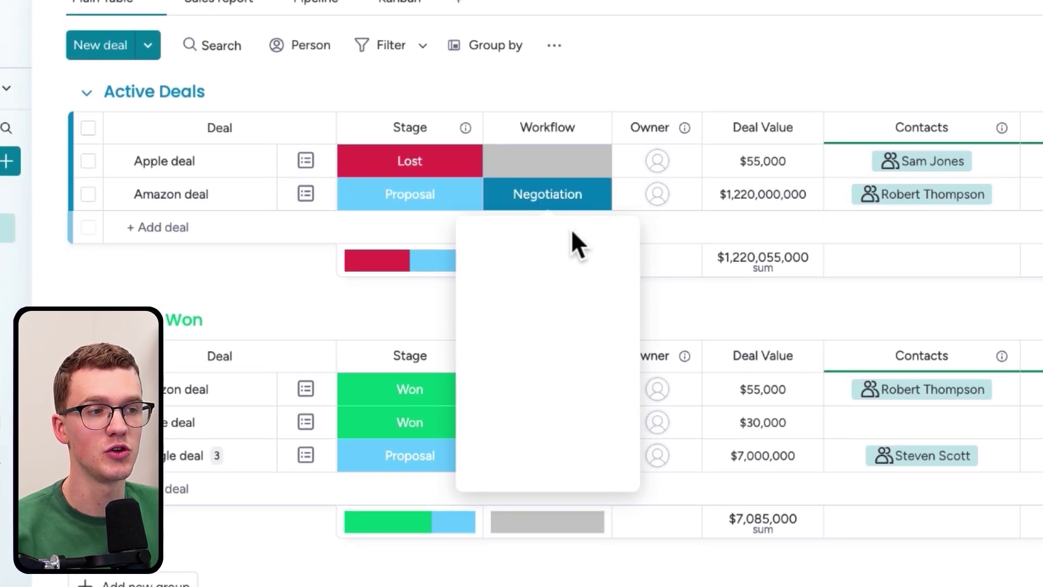
left_click(621, 239)
Change the Workflow status of the Amazon deal in Active Deals to Lost.
left_click(550, 197)
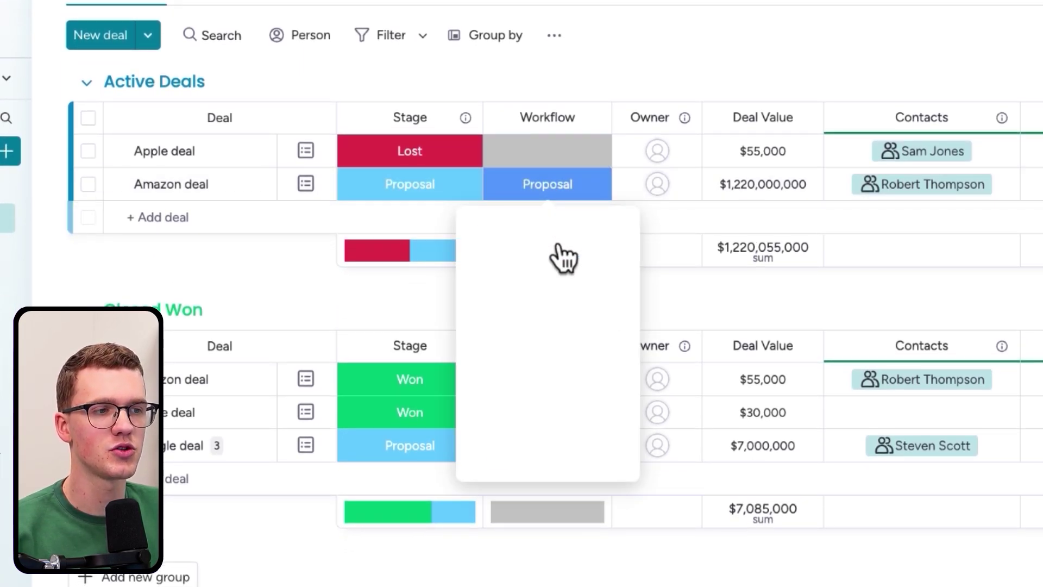
left_click(556, 274)
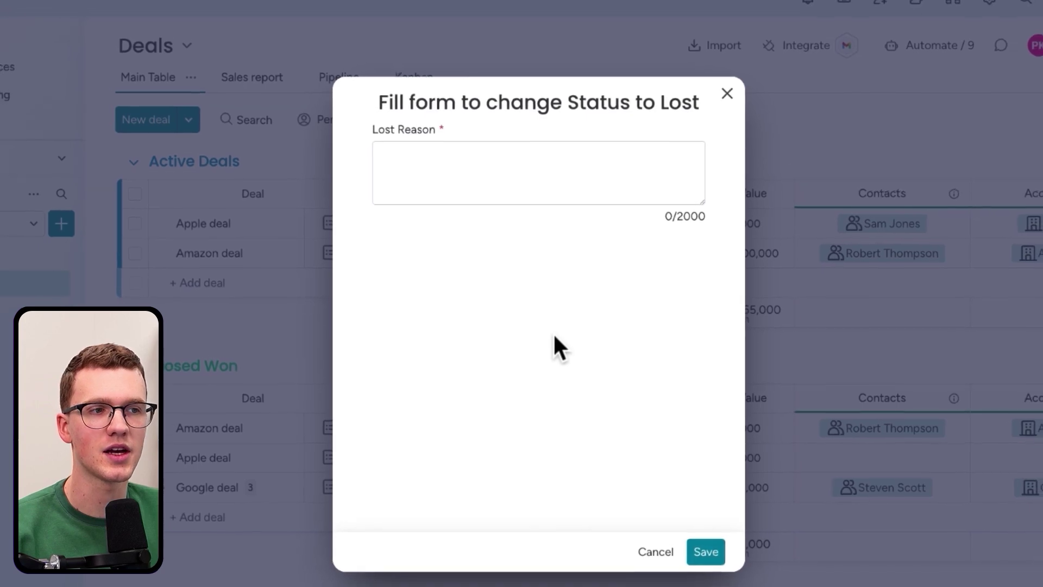